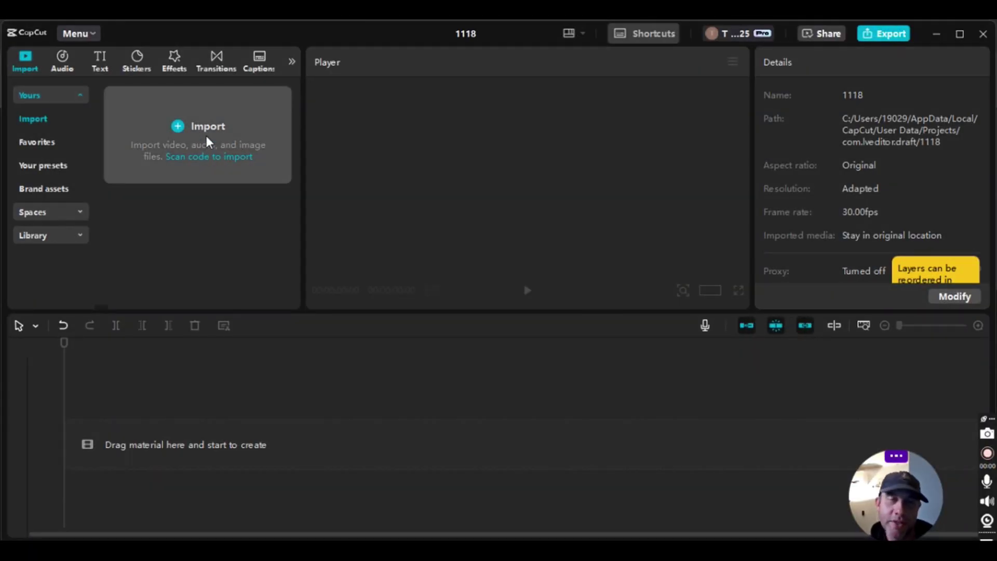
Step: Import the WIN_20241118_20_30_24_Pro.mp4 recording into the project media
click(207, 133)
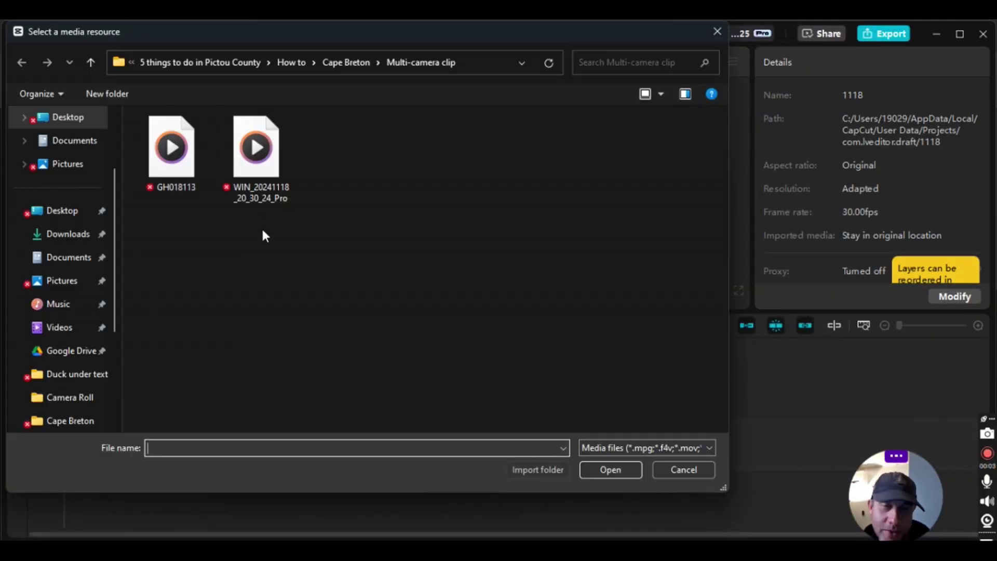
click(254, 169)
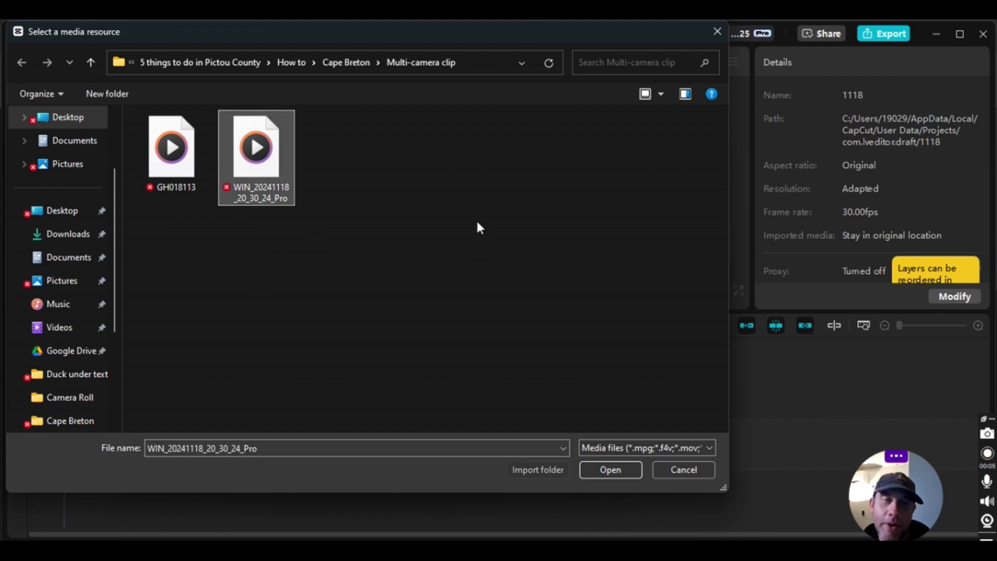
click(610, 470)
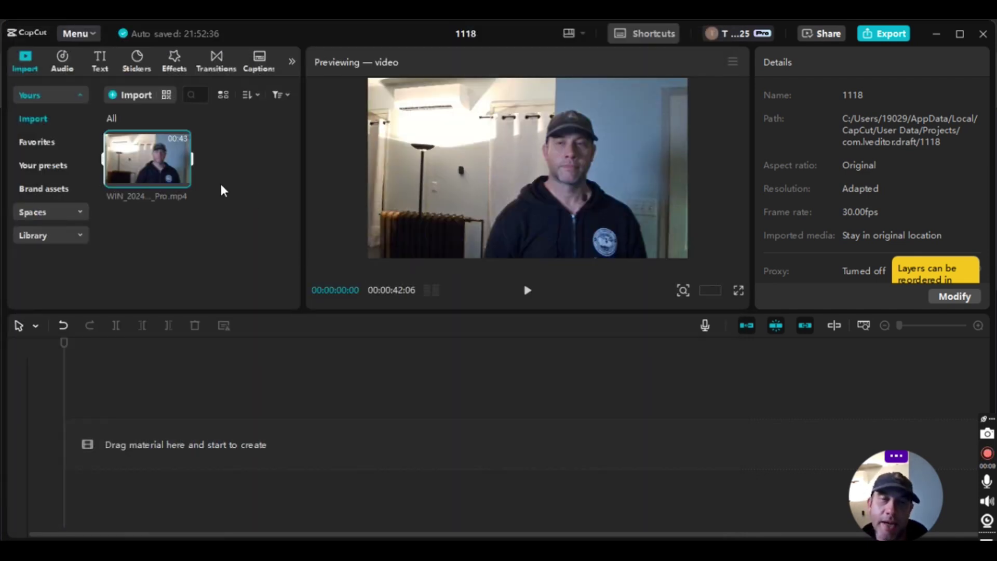
Step: Import the GH018113.MP4 recording as well, then clear the media selection
click(123, 94)
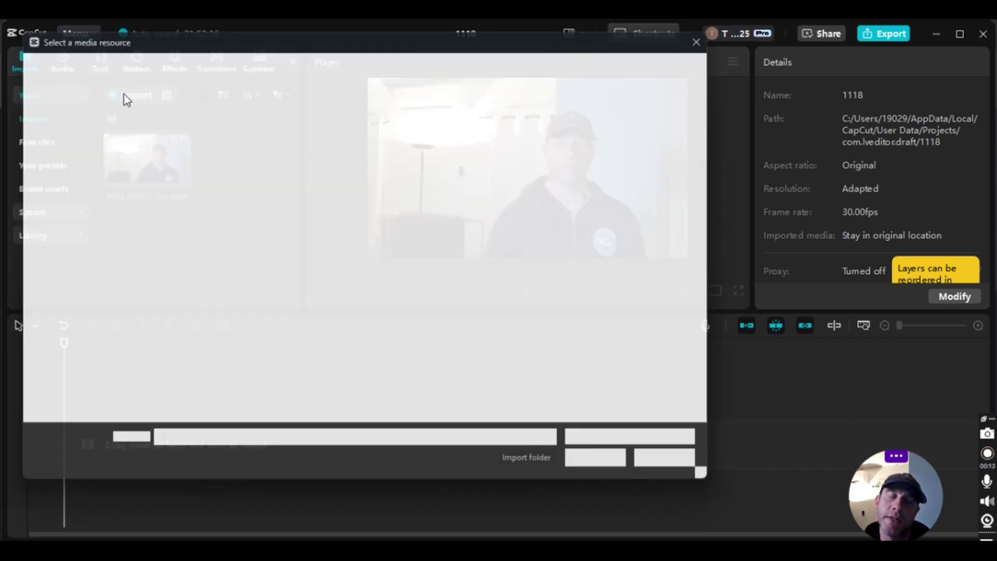
click(181, 171)
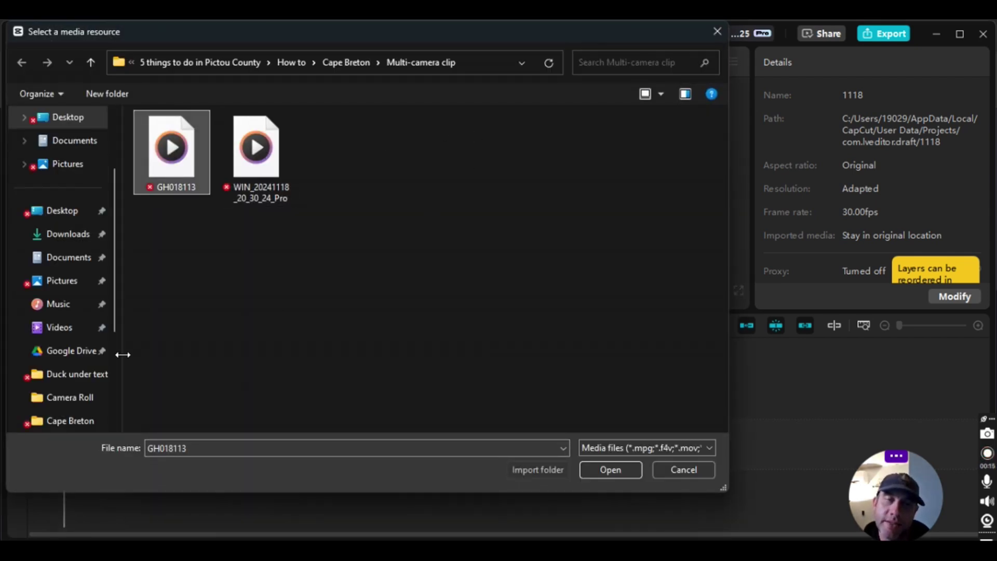
click(607, 471)
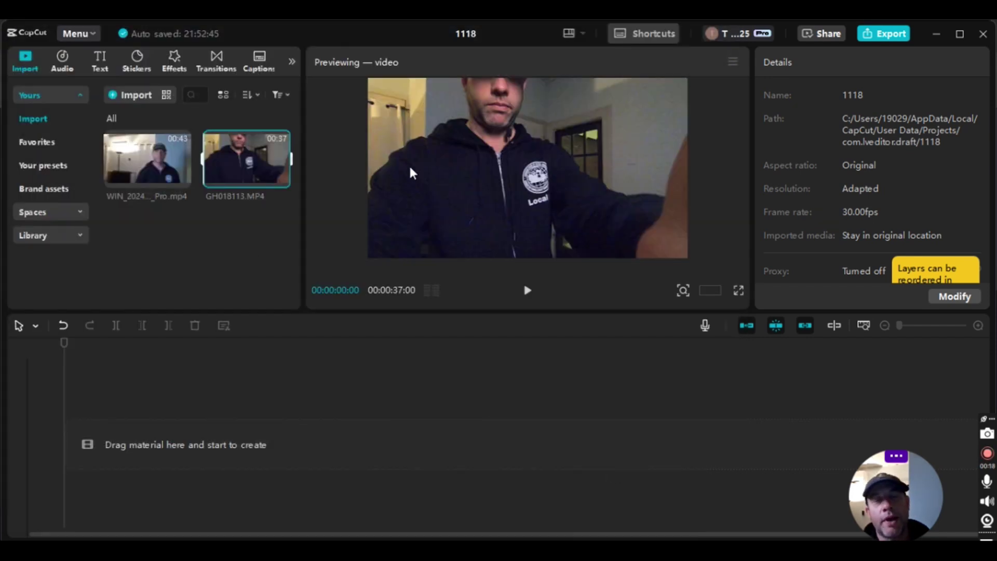
click(264, 228)
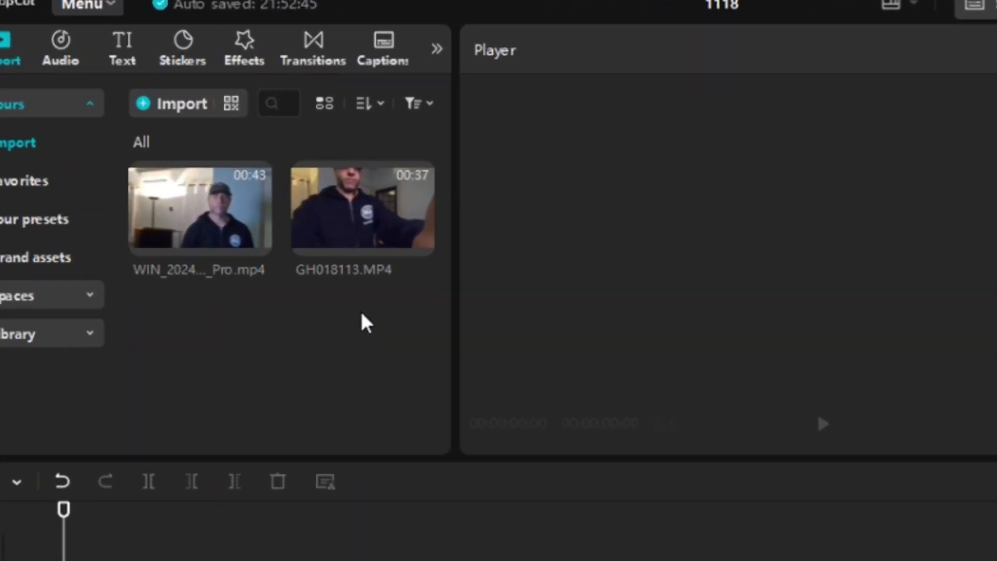
drag(363, 305, 144, 151)
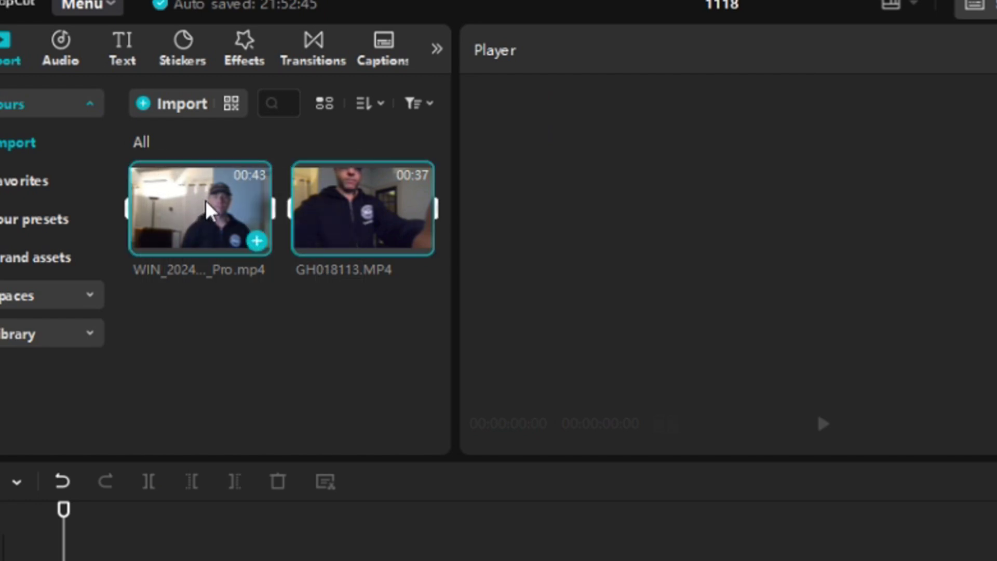
right_click(211, 210)
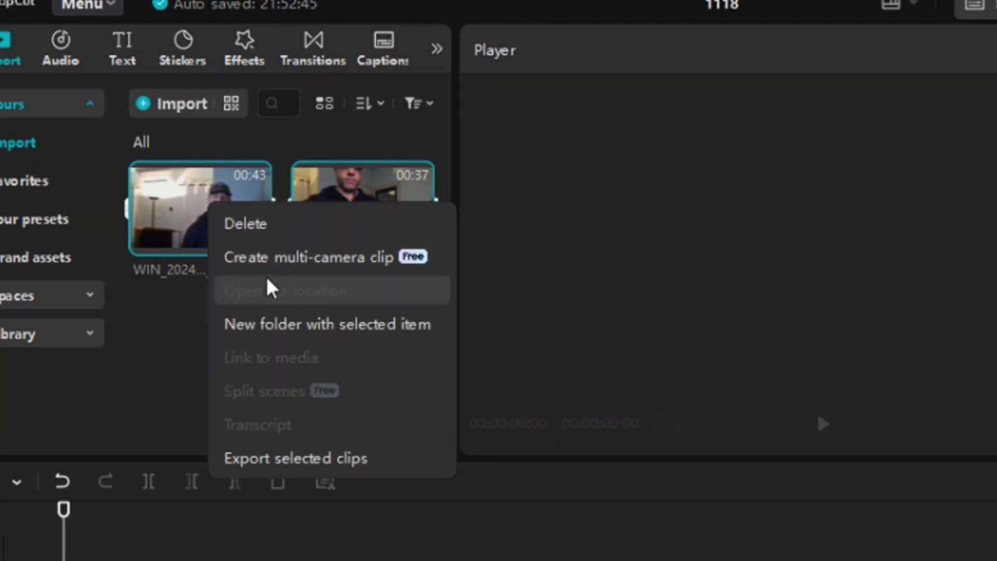
click(140, 333)
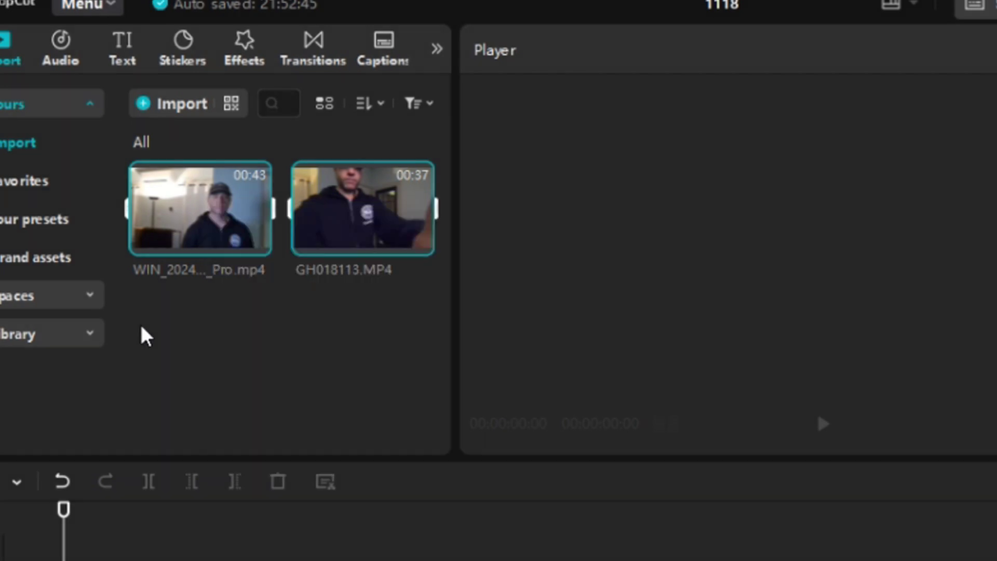
click(243, 369)
mouse_move(223, 202)
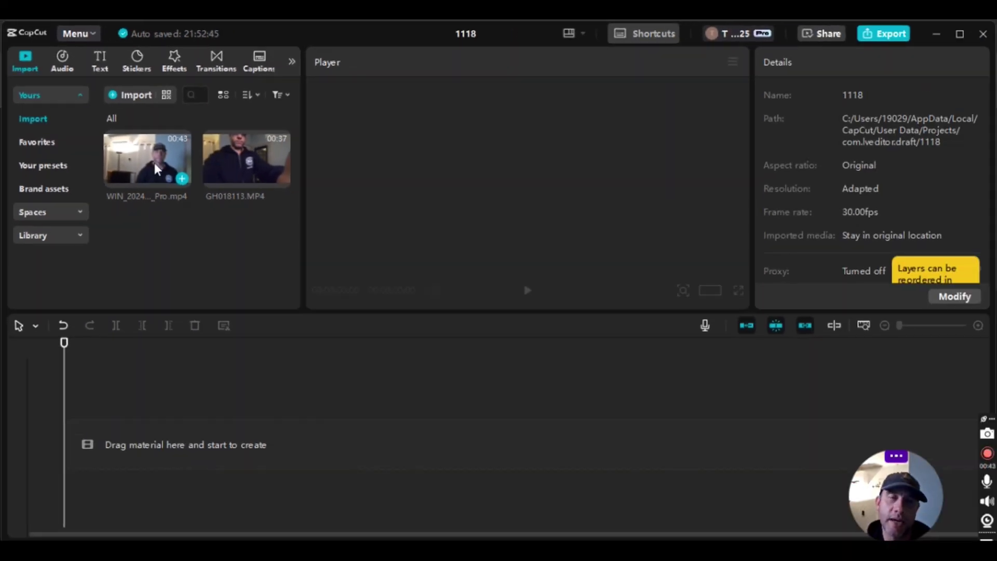
Step: Drop the WIN recording on the main track and stack GH018113.MP4 above it, snapped to 00:00
drag(156, 170, 106, 398)
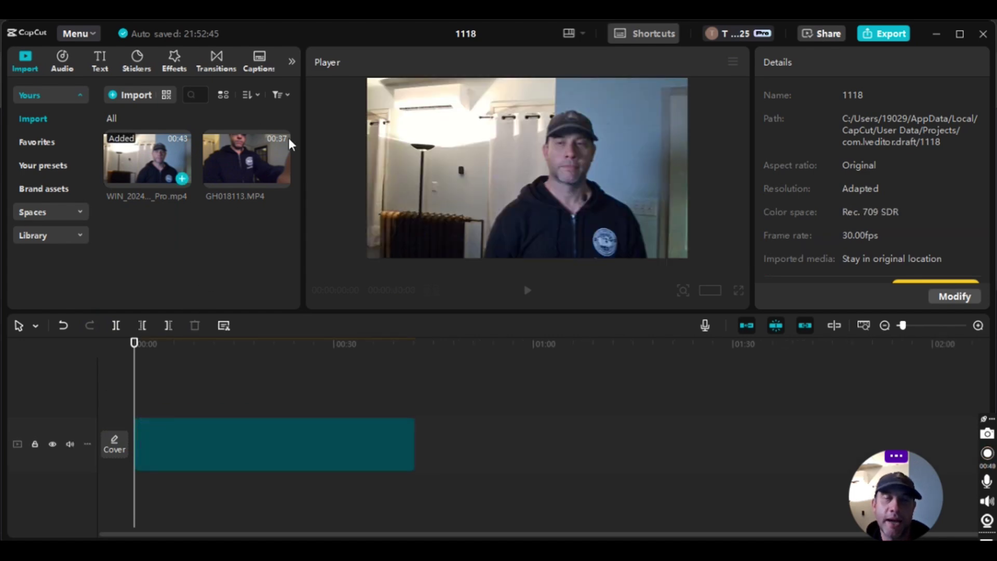
click(246, 154)
drag(244, 220, 196, 385)
drag(138, 348, 142, 394)
click(163, 472)
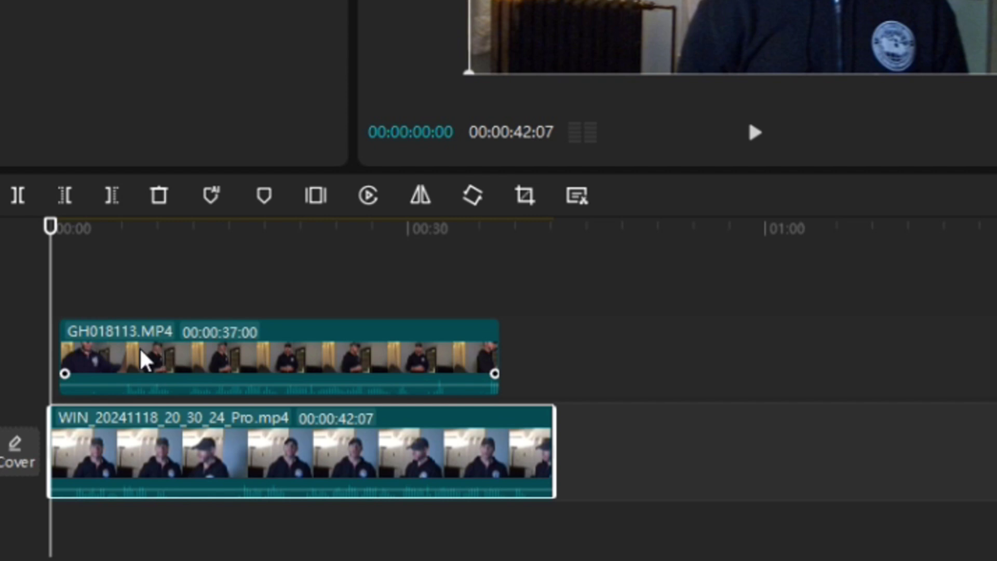
click(173, 360)
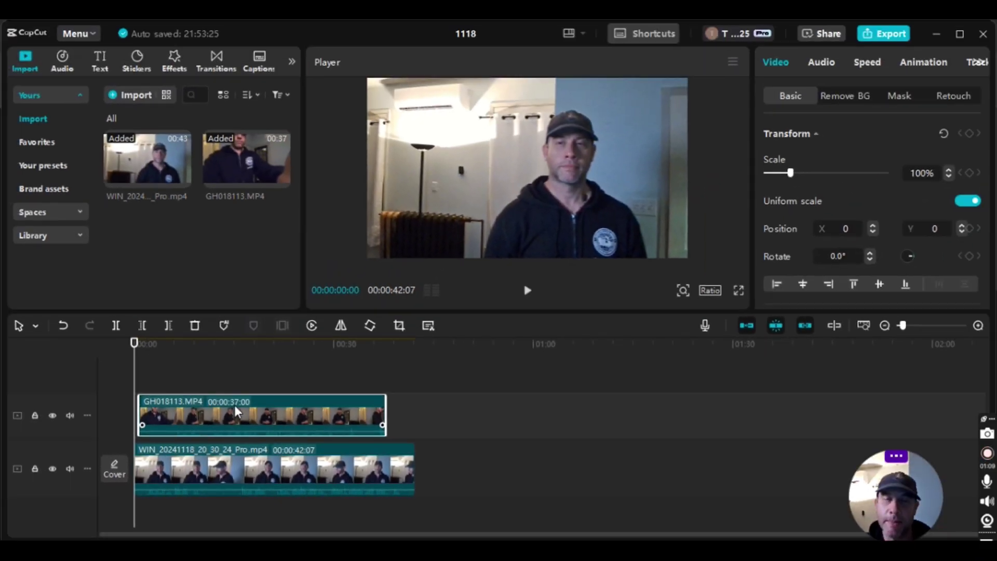
Step: Lower GH018113.MP4's volume fully to -∞dB in the Audio settings, then deselect it
click(821, 63)
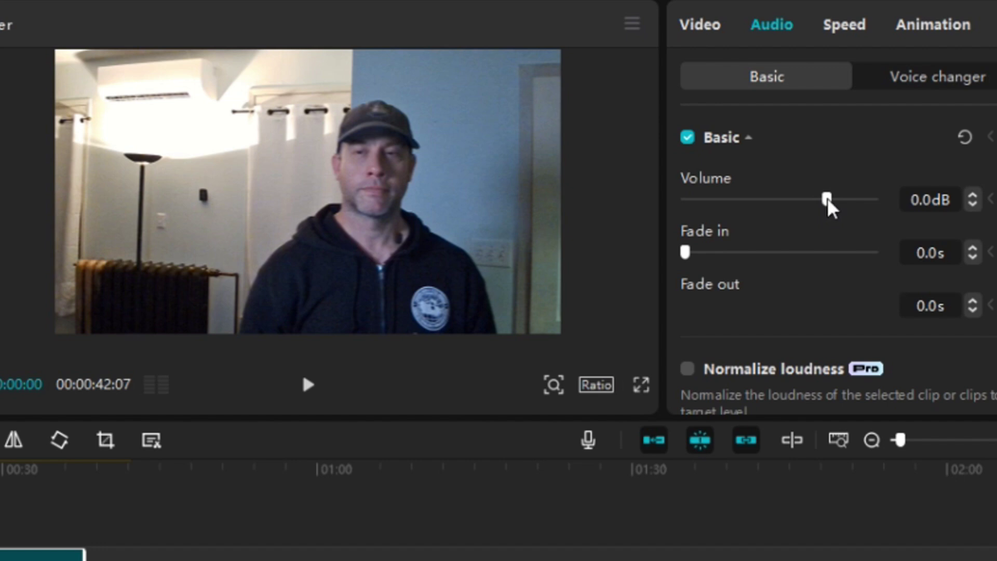
drag(828, 207, 634, 202)
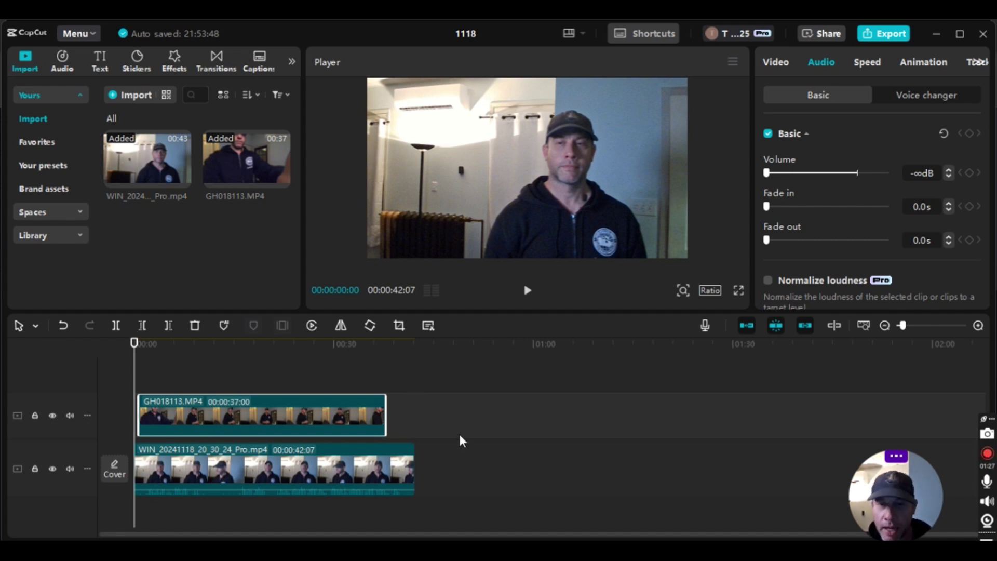
click(483, 482)
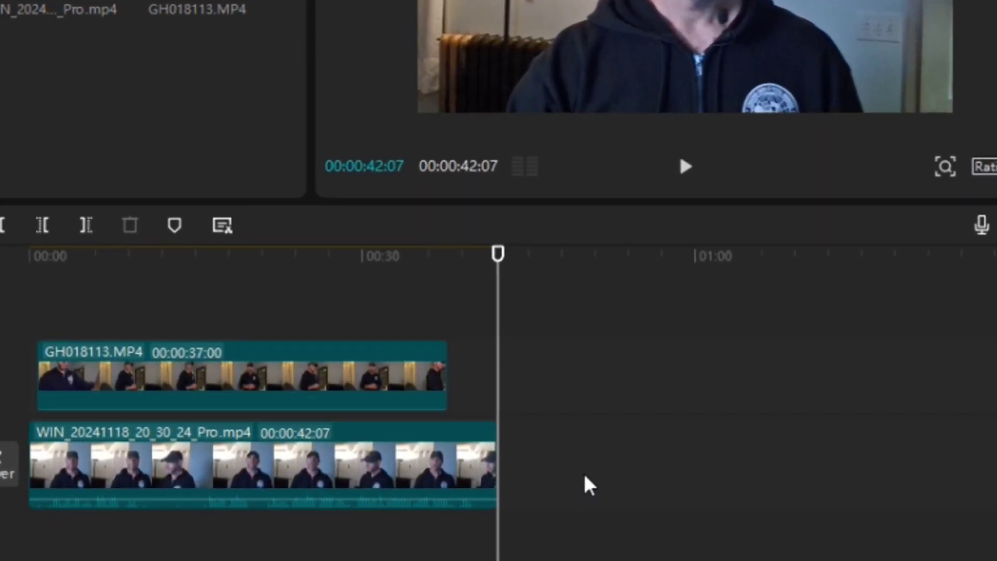
Step: Select both timeline clips and choose Create multi-camera clip from their context menu
drag(584, 476, 248, 370)
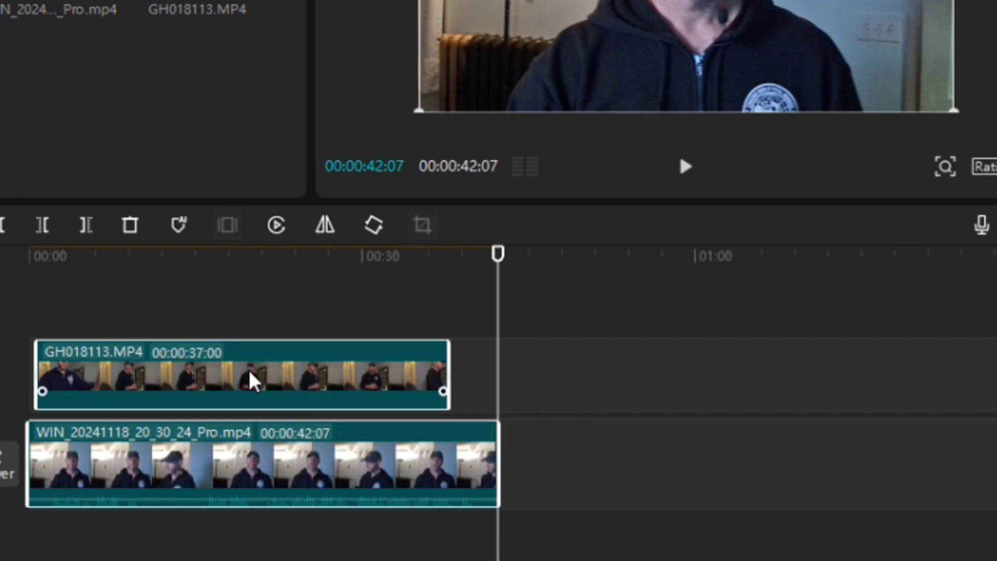
right_click(252, 383)
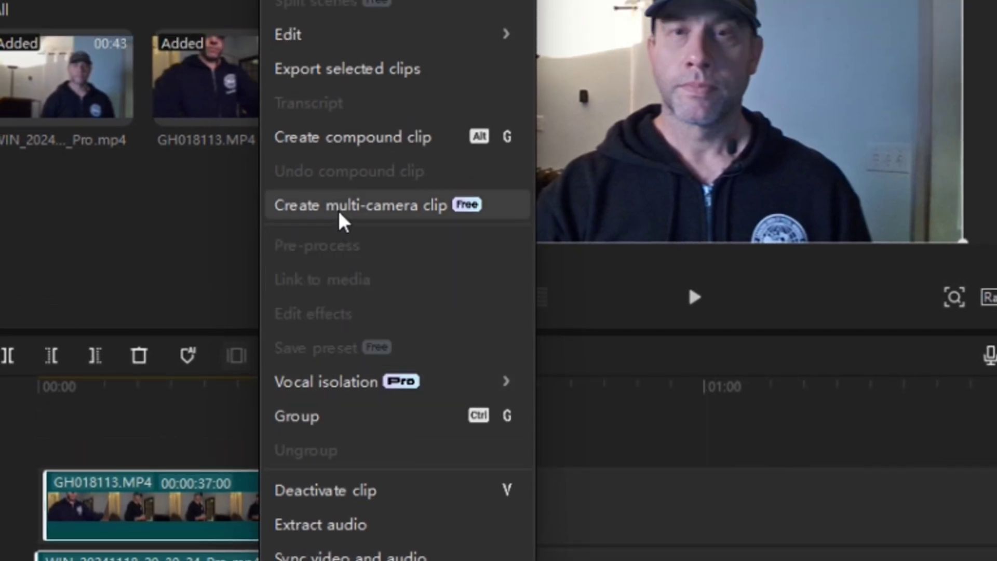
click(340, 208)
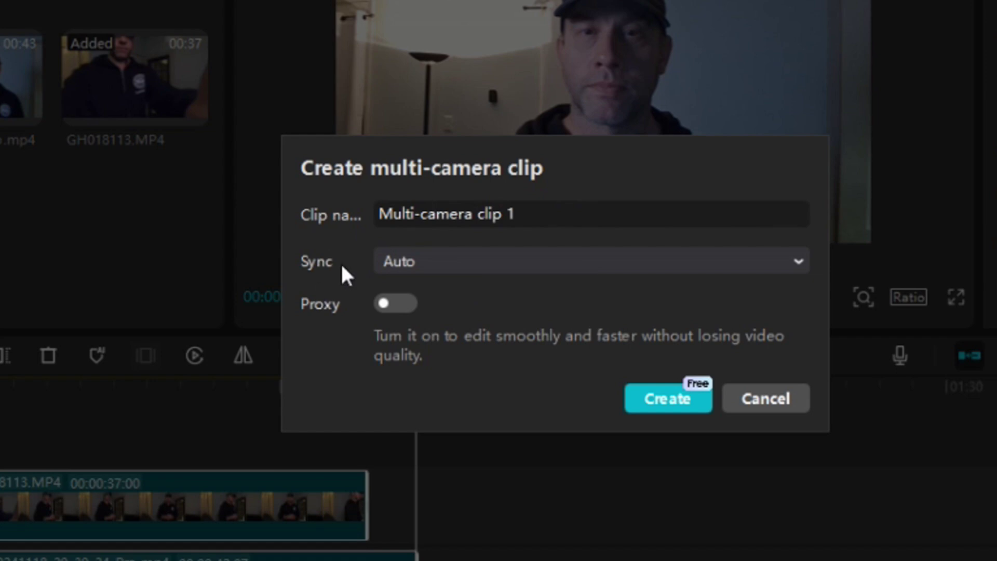
Step: Create 'Multi-camera clip 1' with Sync left on Auto and Proxy on
click(418, 265)
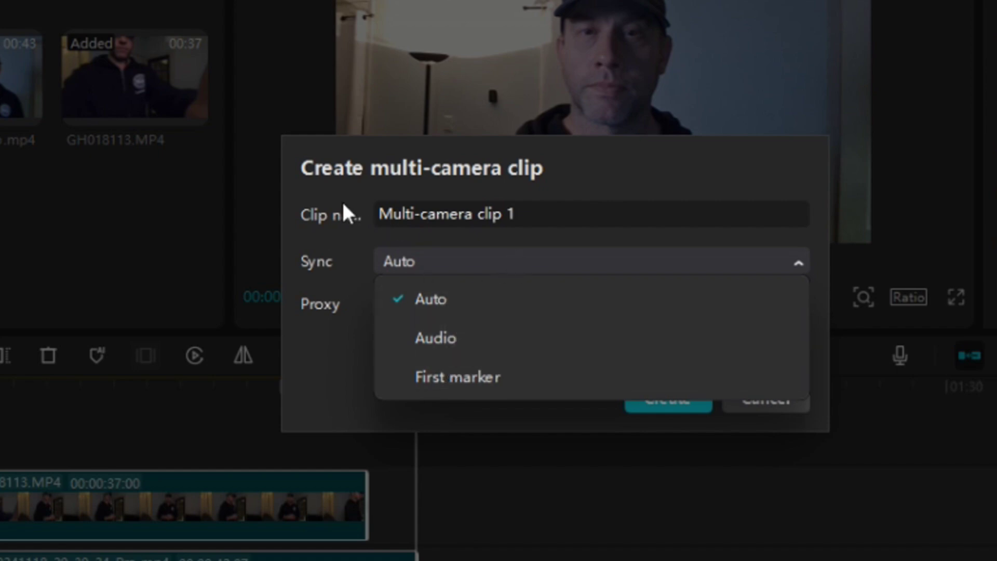
click(372, 203)
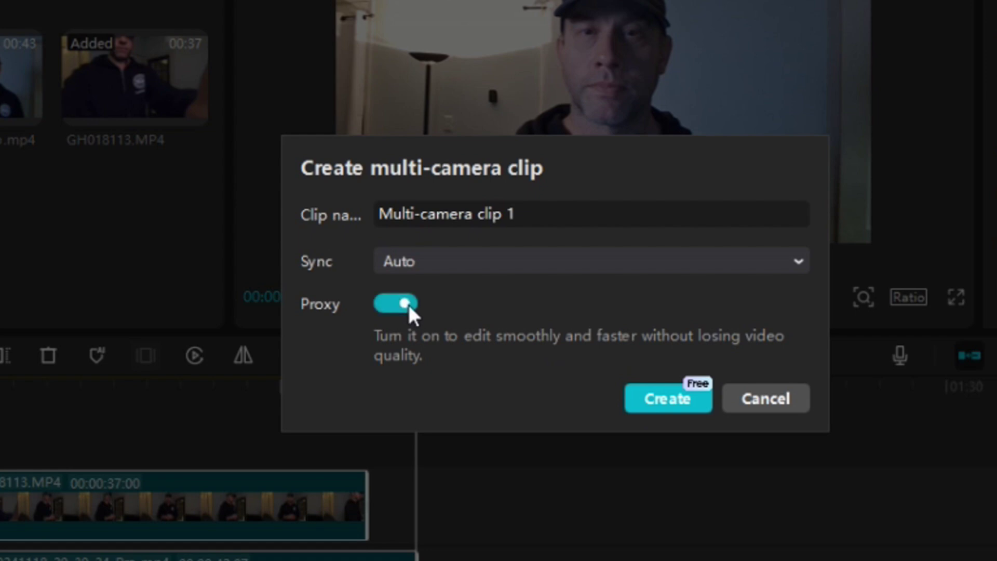
click(696, 398)
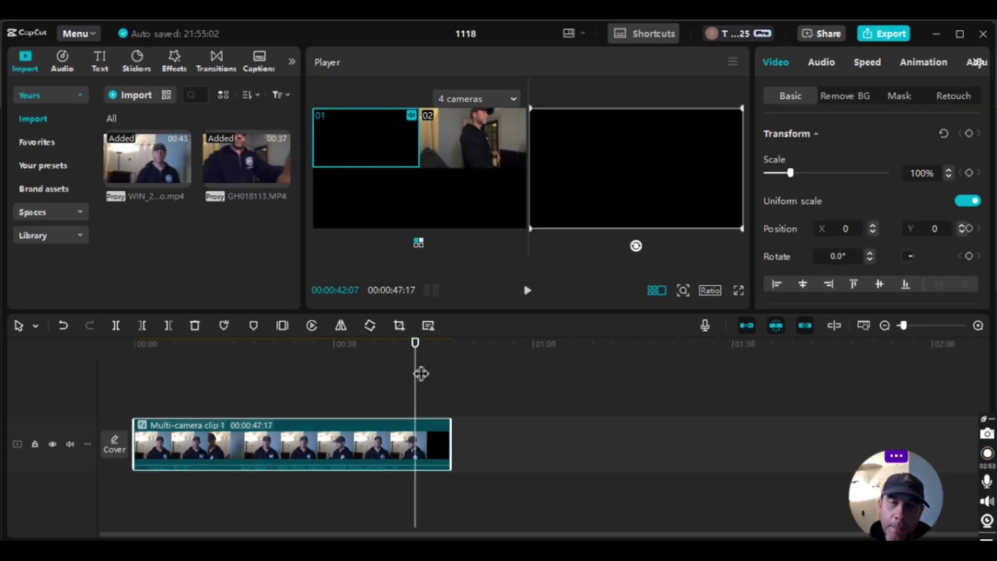
Step: Scrub the playhead back to the start, then forward to about 00:00:10:19
drag(420, 374, 124, 389)
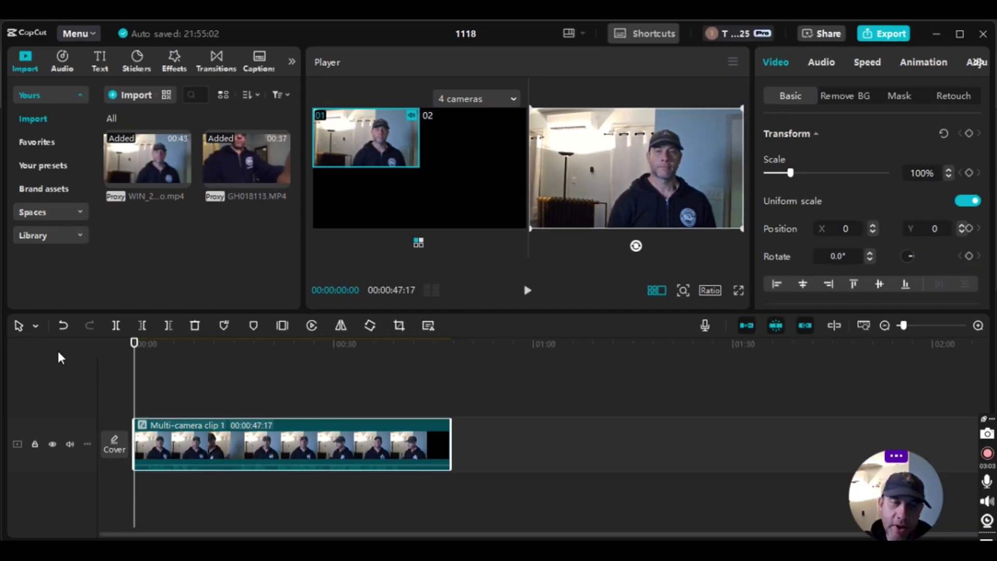
drag(137, 380, 207, 377)
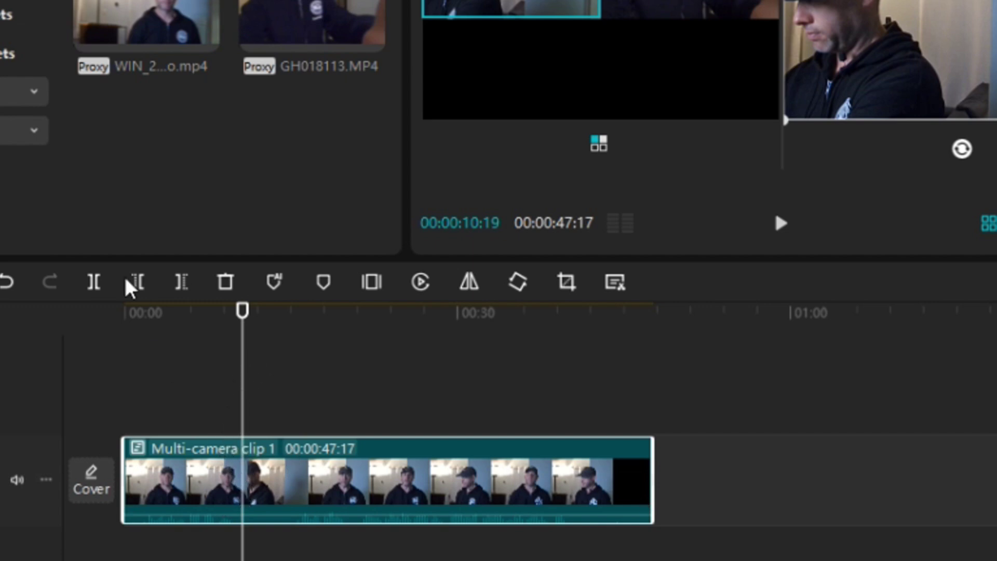
Step: Split at the playhead, delete the opening part, and return the playhead to 00:00
click(95, 282)
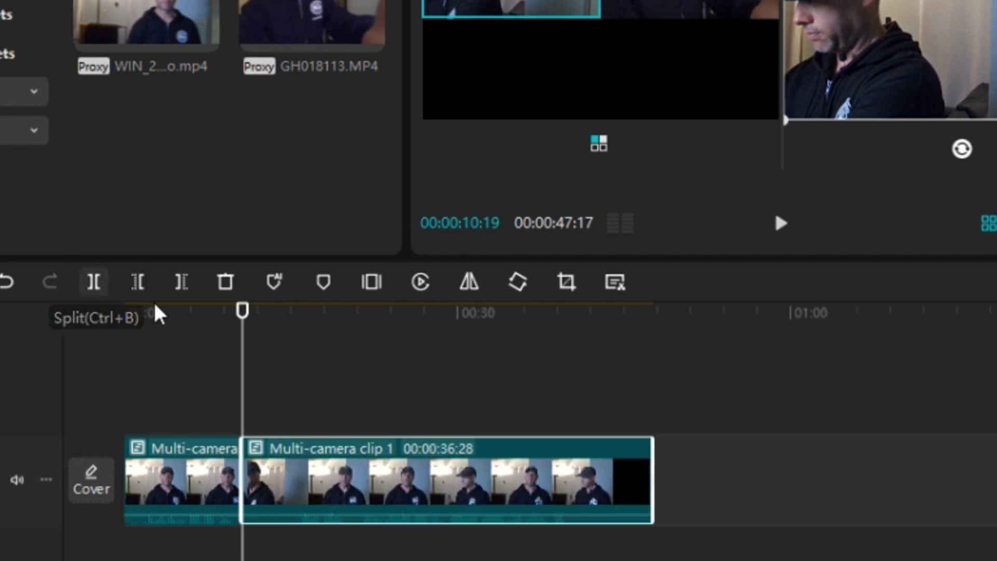
click(197, 492)
right_click(197, 492)
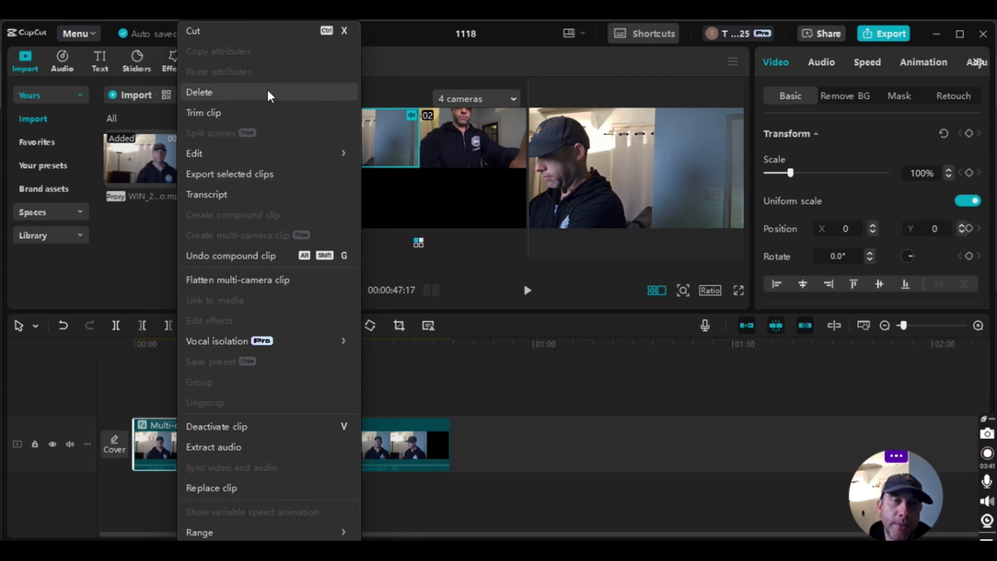
click(291, 37)
drag(209, 403, 84, 415)
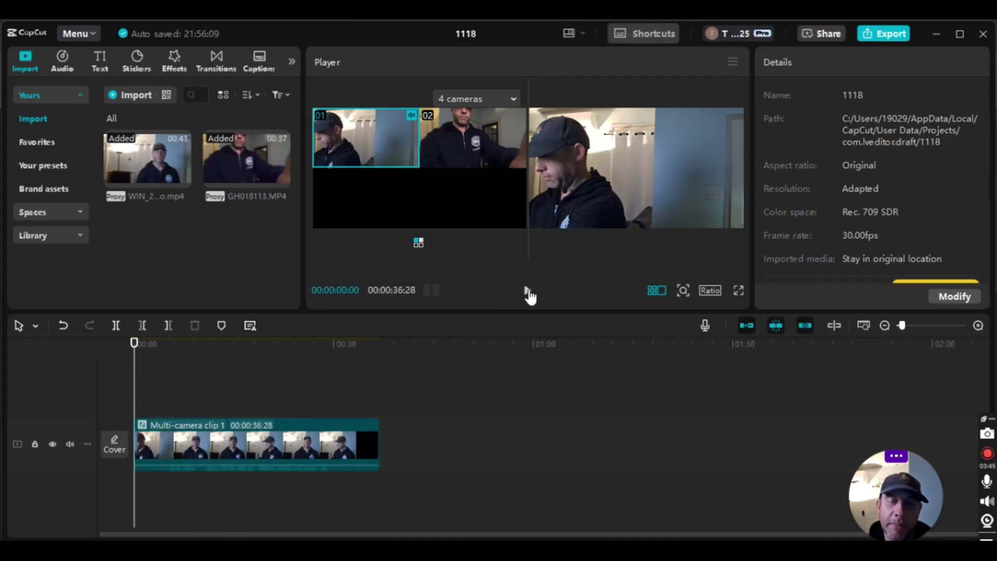
Step: Split the clip again at about 00:00:10:10 and delete the opening part, leaving 00:00:26:18
click(528, 293)
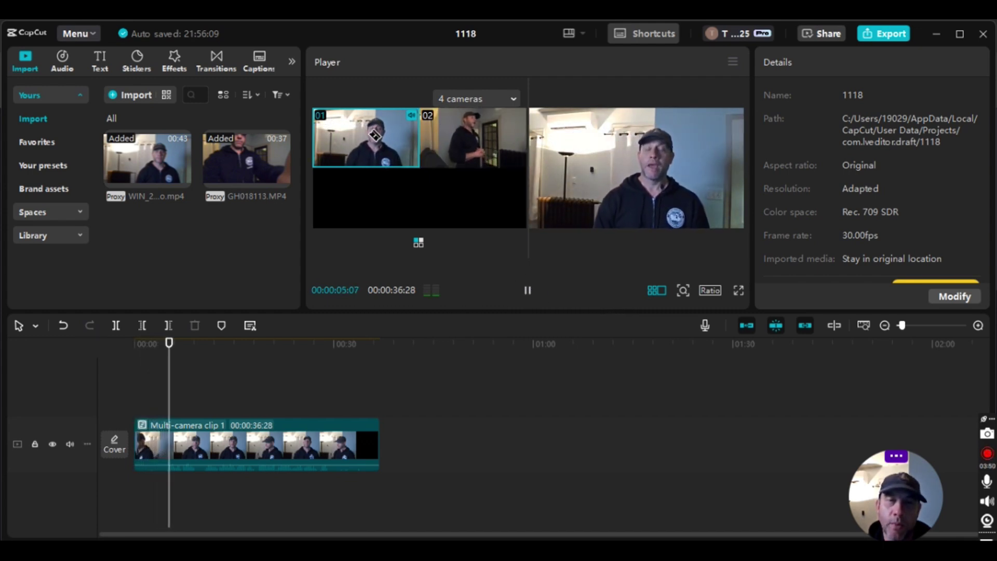
click(527, 291)
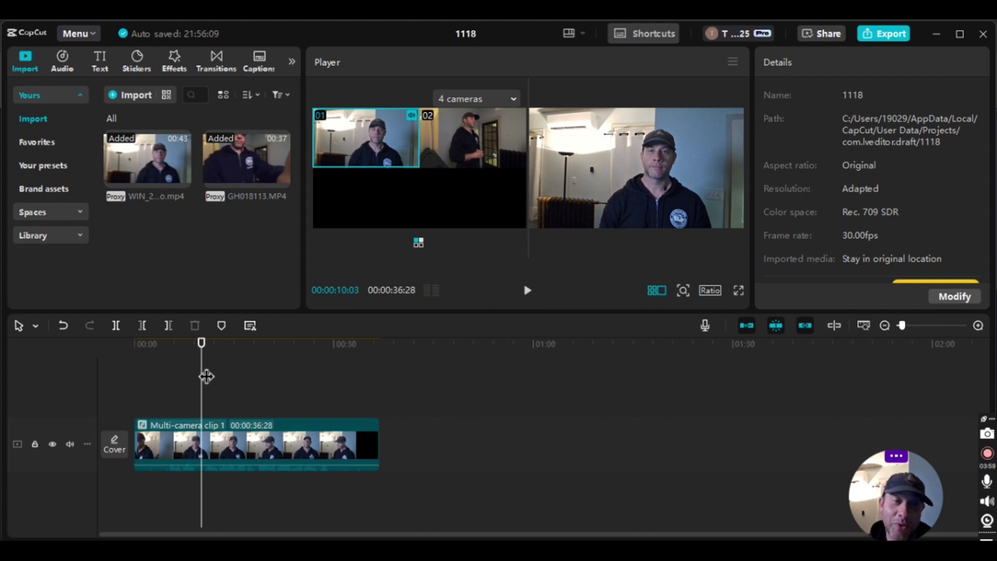
drag(205, 378, 207, 378)
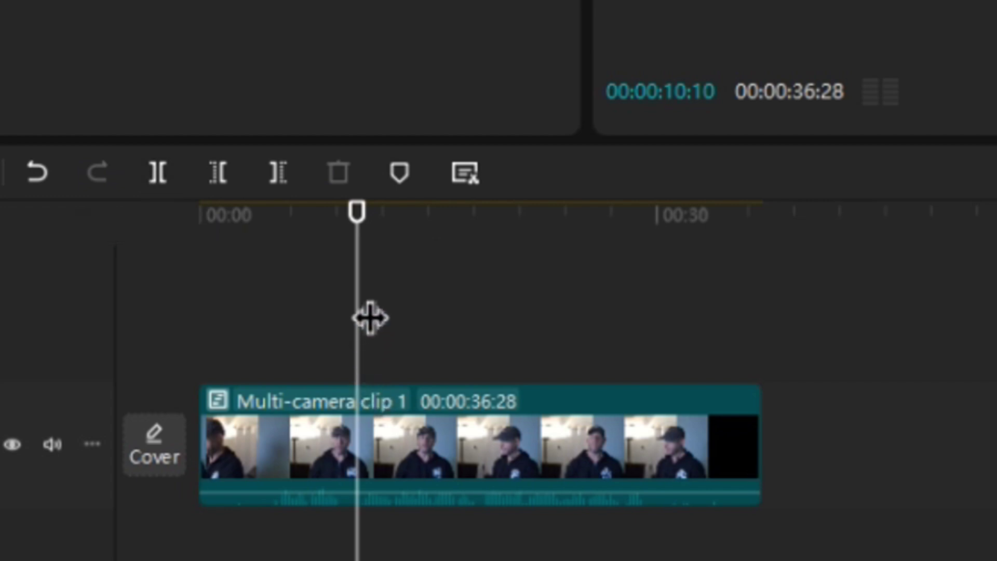
click(165, 171)
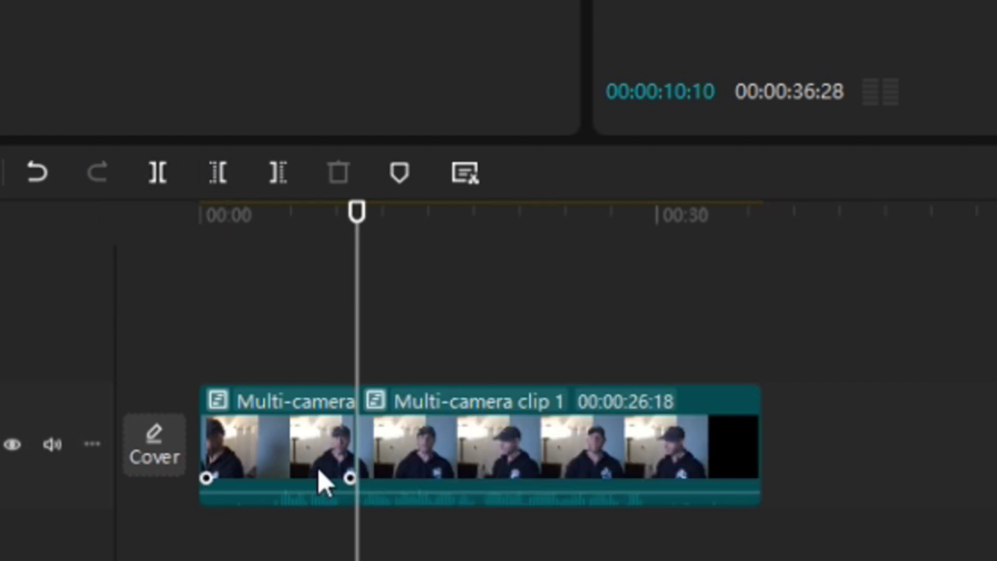
click(290, 442)
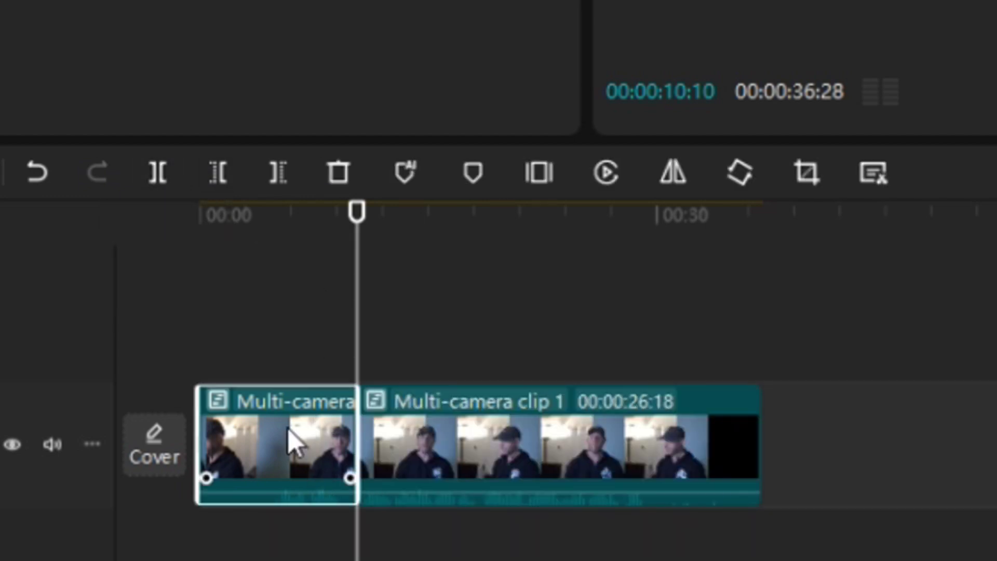
right_click(290, 432)
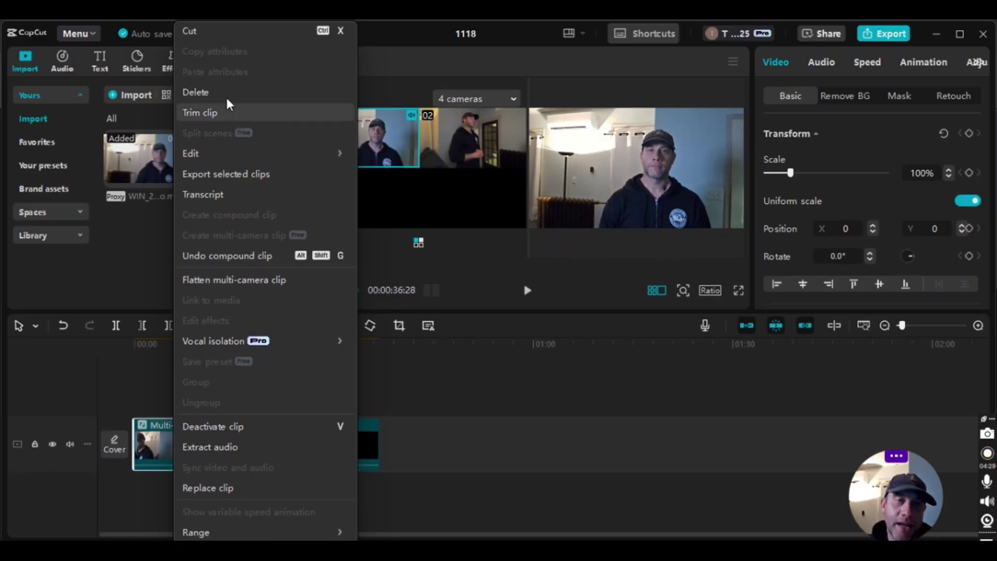
click(227, 98)
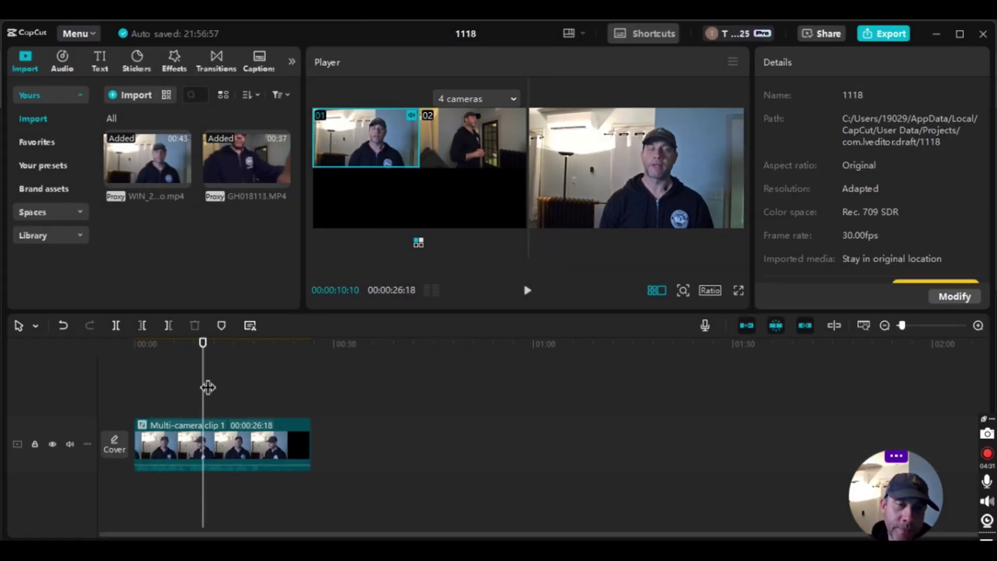
click(128, 394)
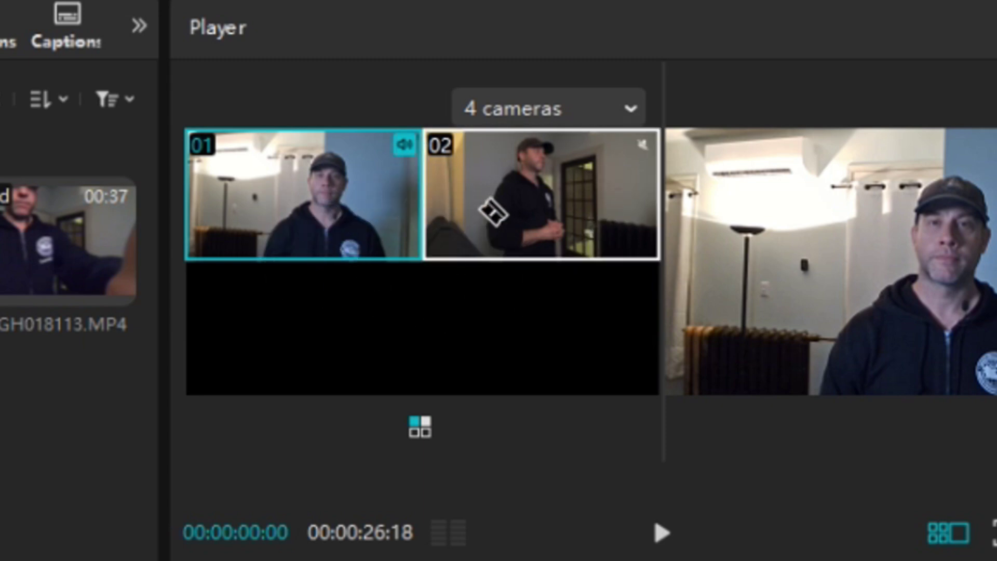
Step: Play through the clip and pause the playhead exactly at 00:00:19:14
click(660, 535)
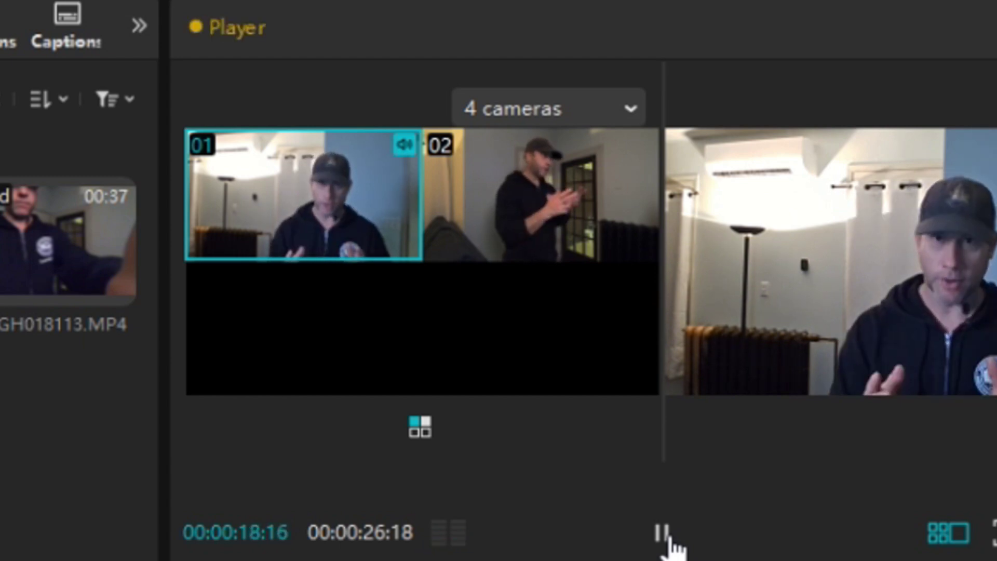
click(669, 538)
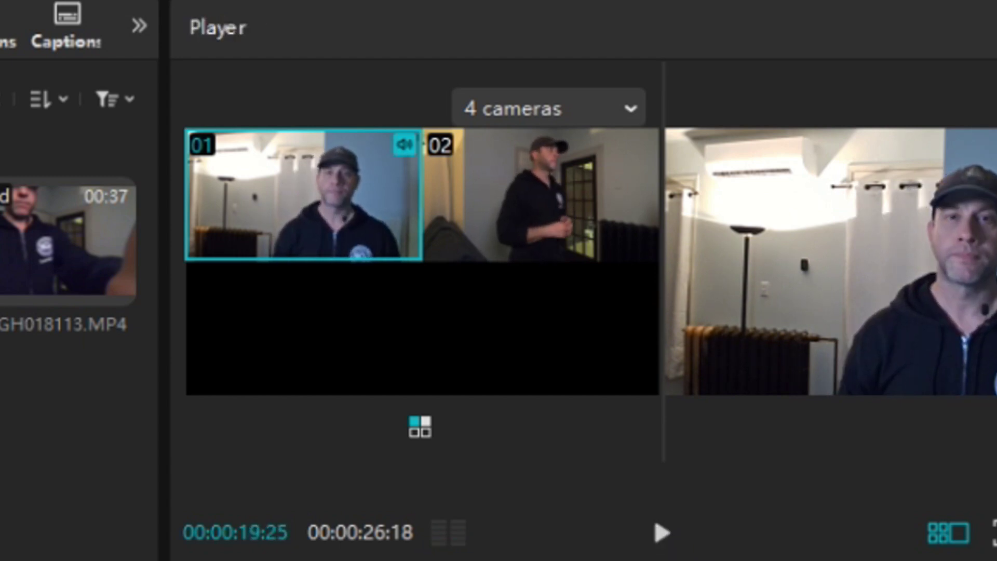
key(Left)
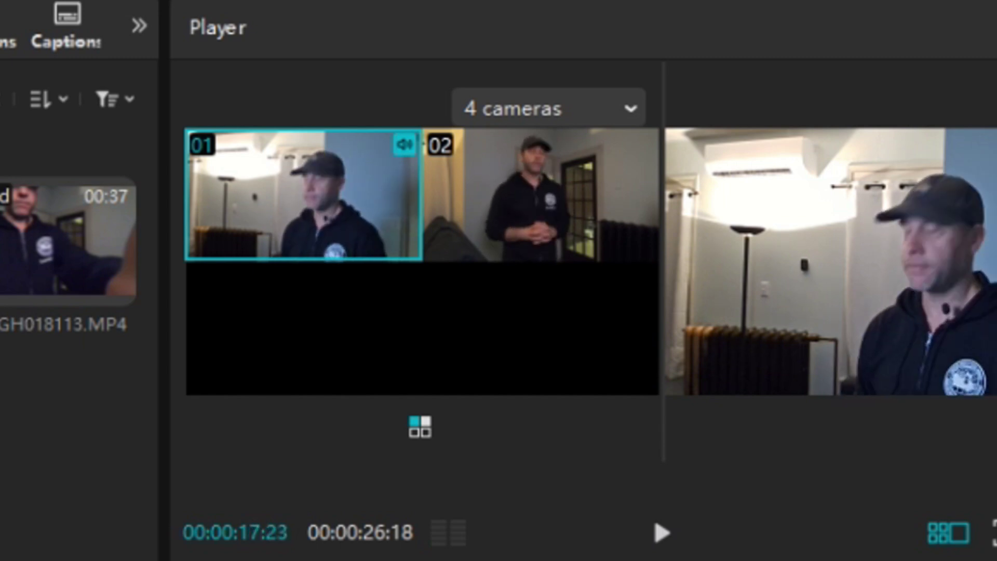
click(665, 532)
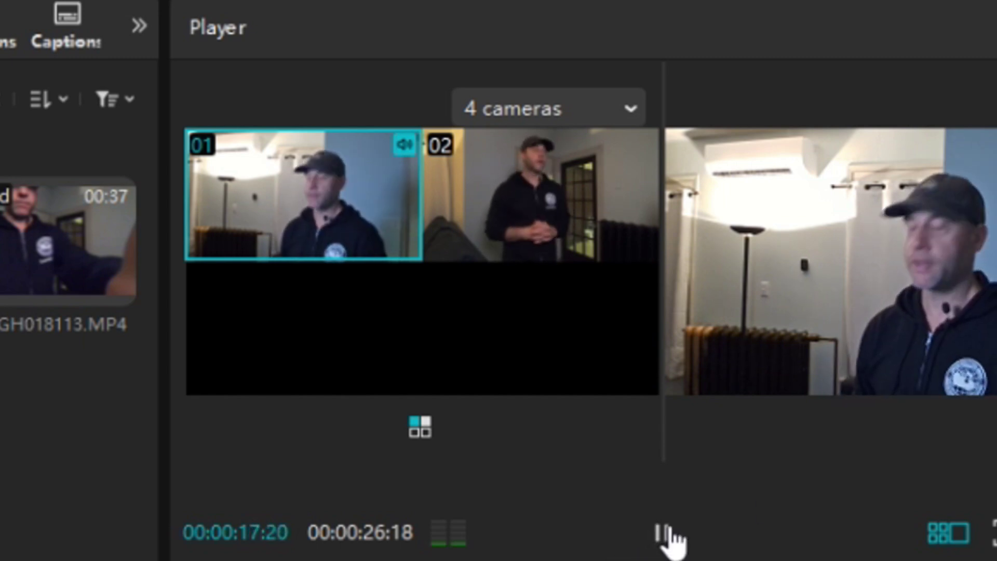
click(665, 532)
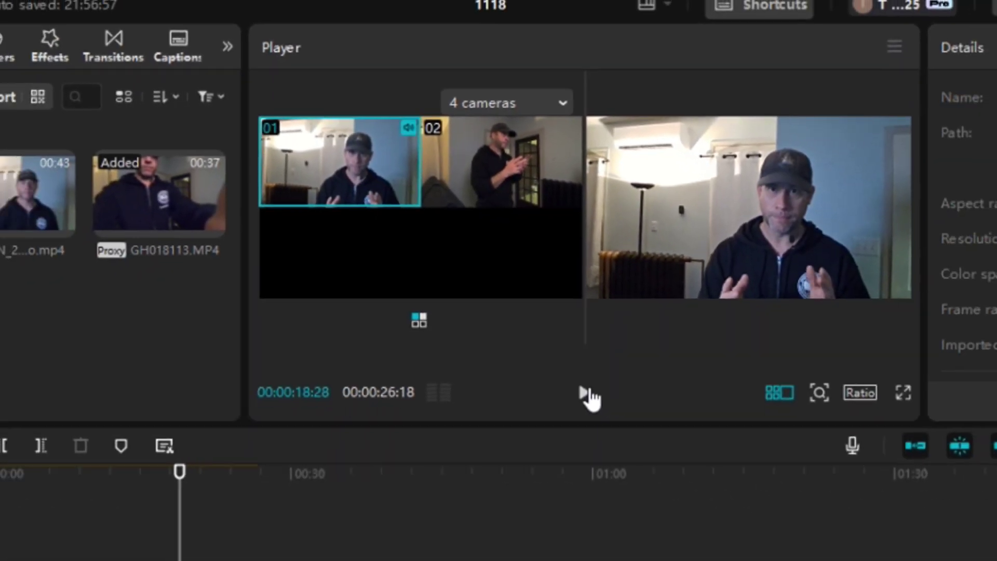
click(665, 532)
click(528, 291)
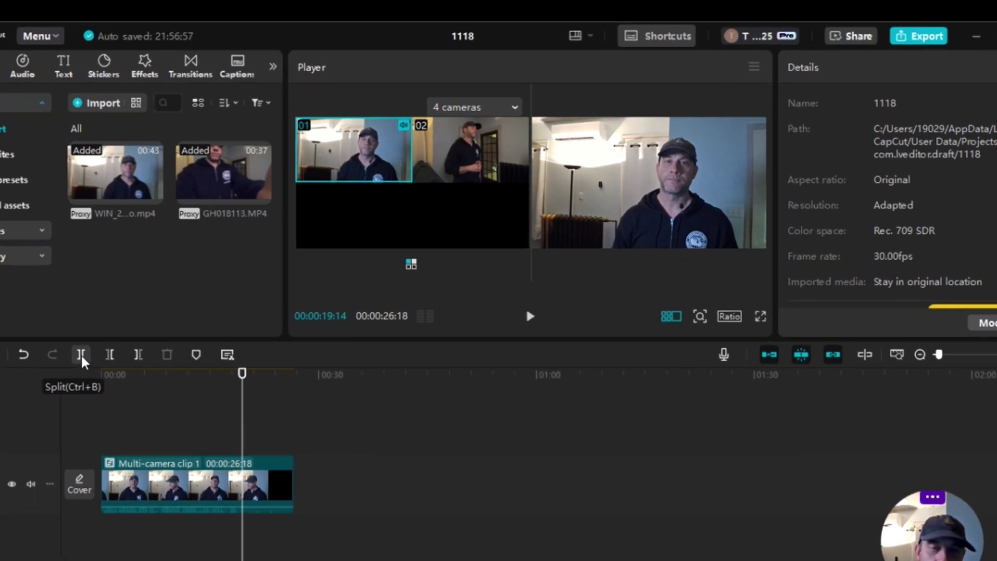
Step: Split at 00:00:19:14, delete the part after the cut, and return the playhead to 00:00
click(81, 356)
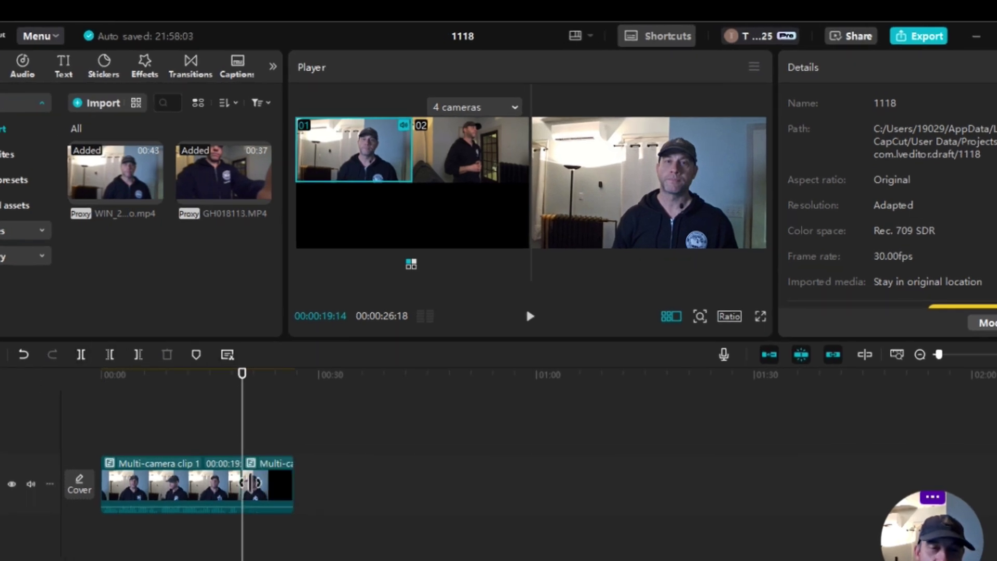
click(278, 478)
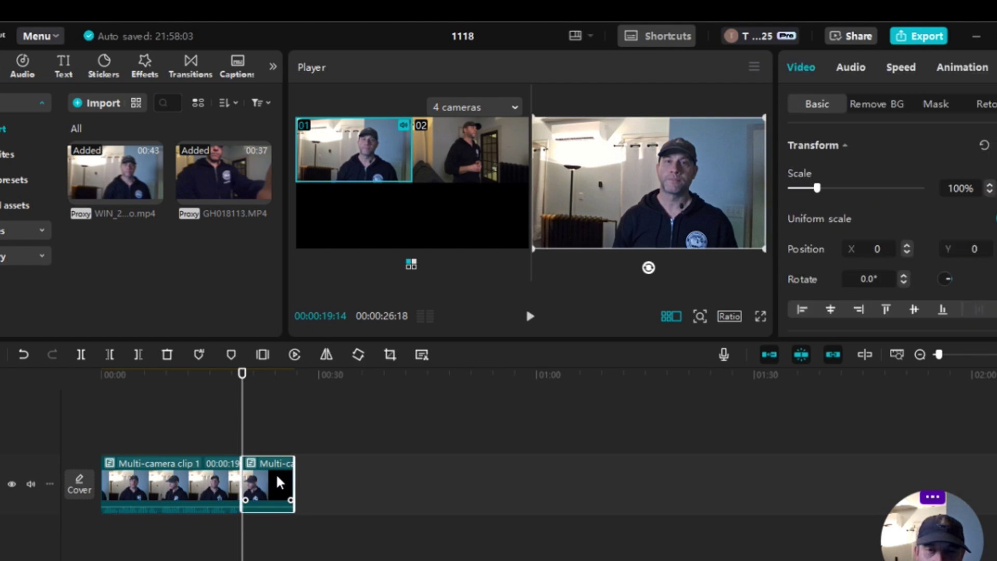
right_click(281, 482)
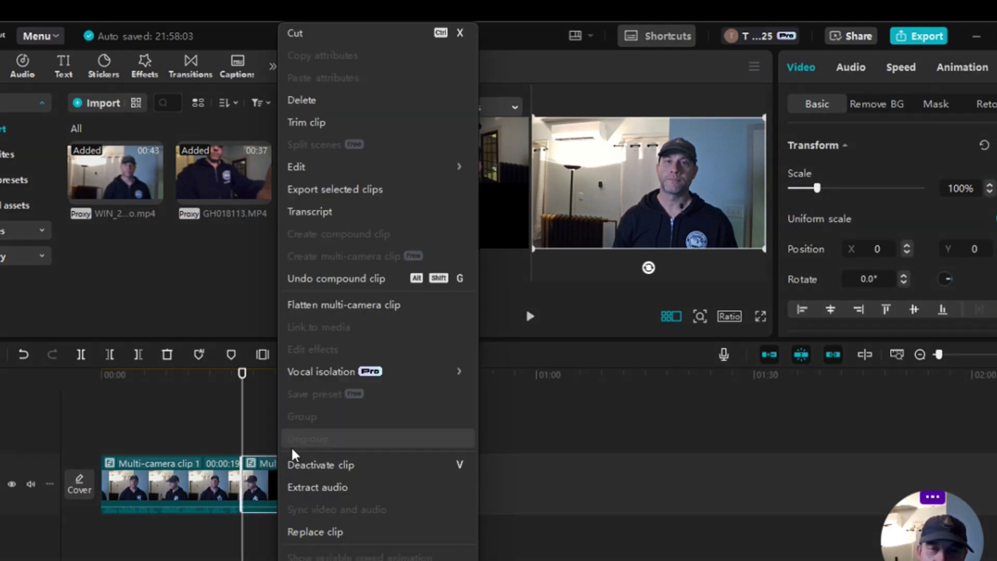
click(368, 102)
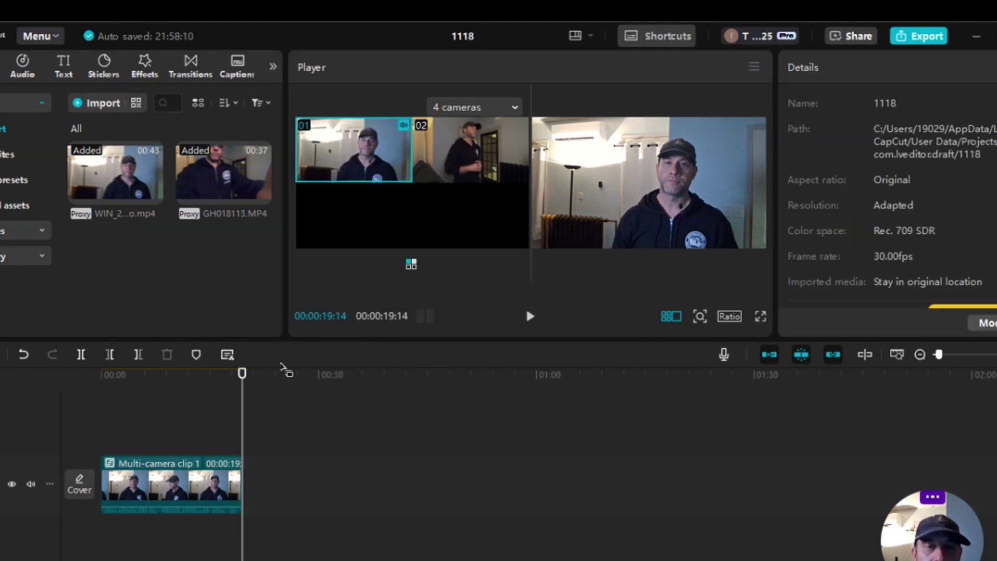
drag(269, 376, 122, 394)
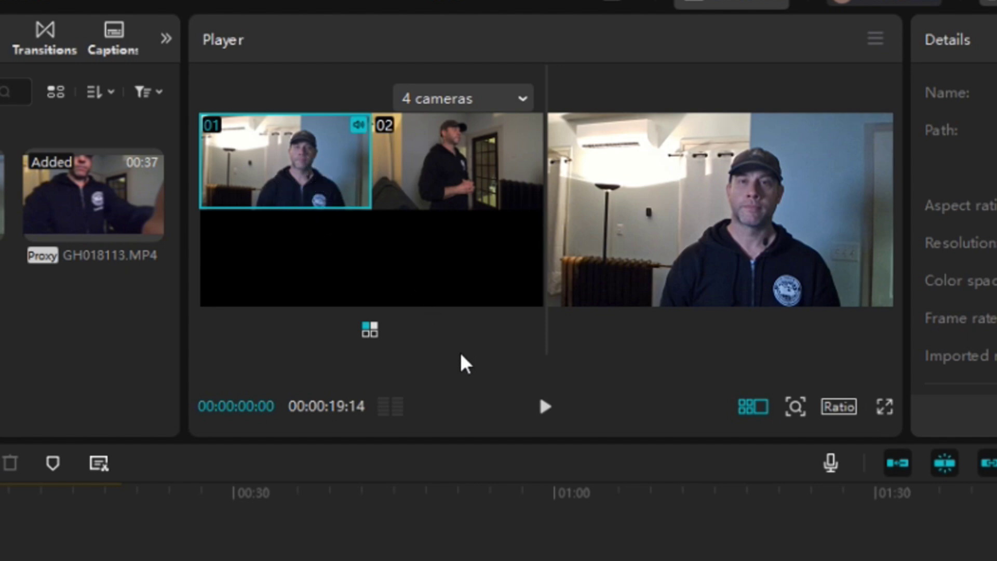
Step: Switch the multi-camera clip to the camera 02 angle at 00:00:05:07
click(544, 410)
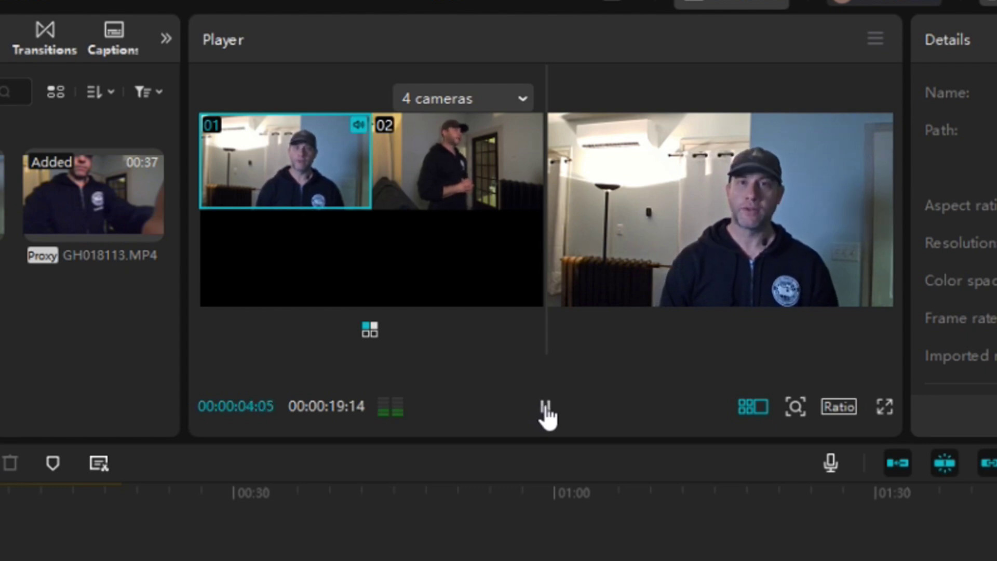
click(545, 410)
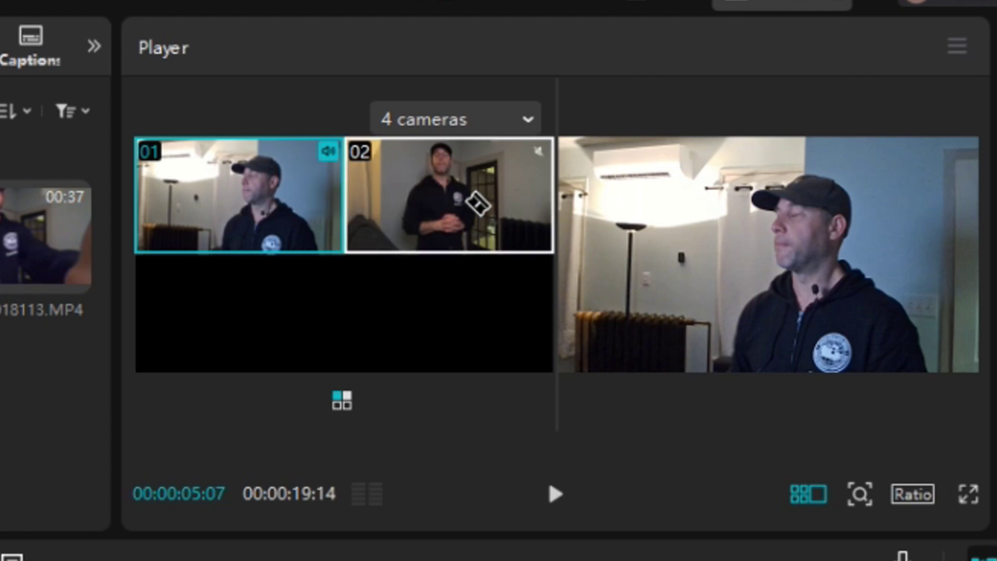
click(477, 204)
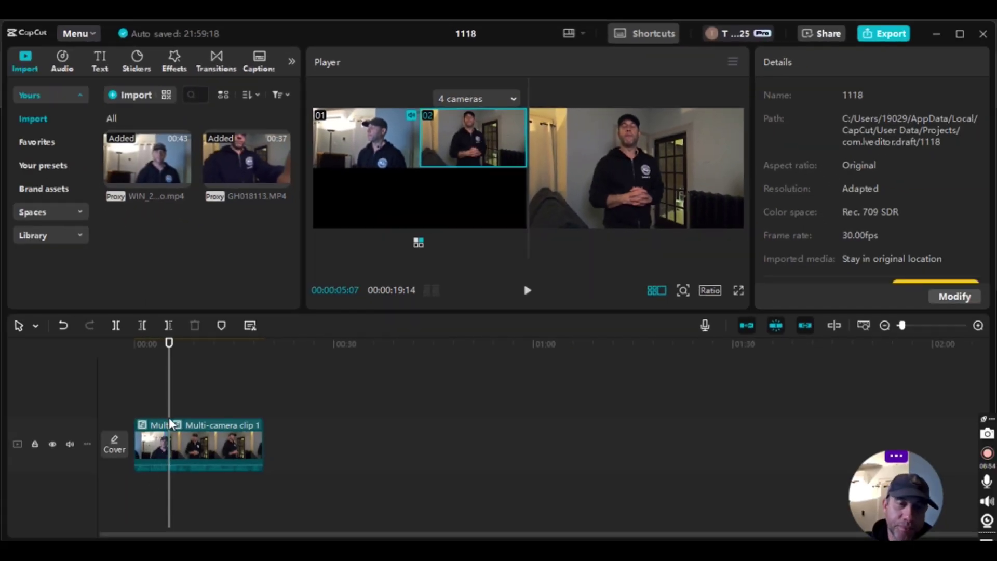
Step: Replay the clip from near the start to review the camera change, stopping at 00:00:07:22
drag(172, 391, 140, 387)
click(525, 290)
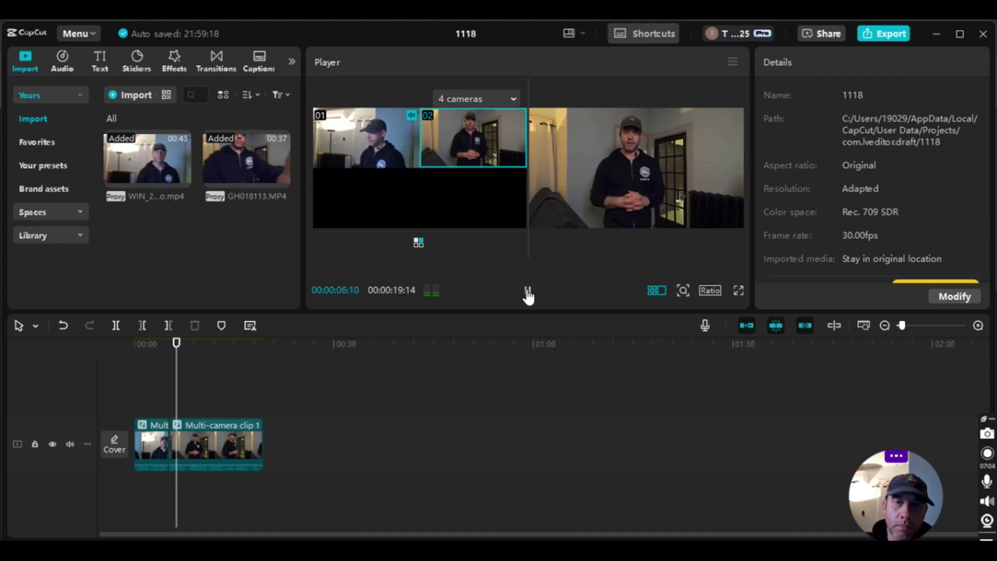
click(527, 291)
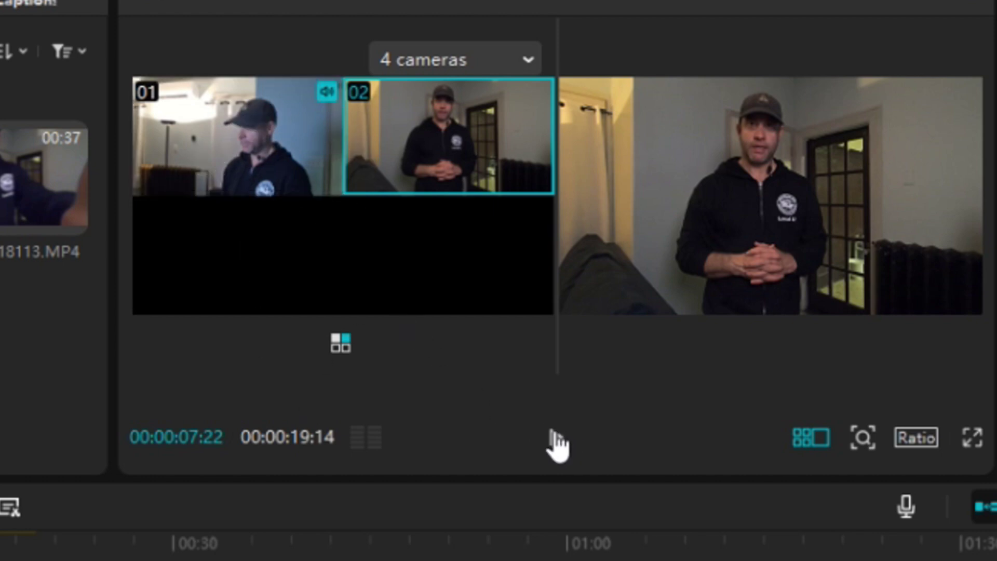
Step: Switch the angle to camera 01 at 00:00:08:28 and to camera 02 at 00:00:13:21
click(552, 439)
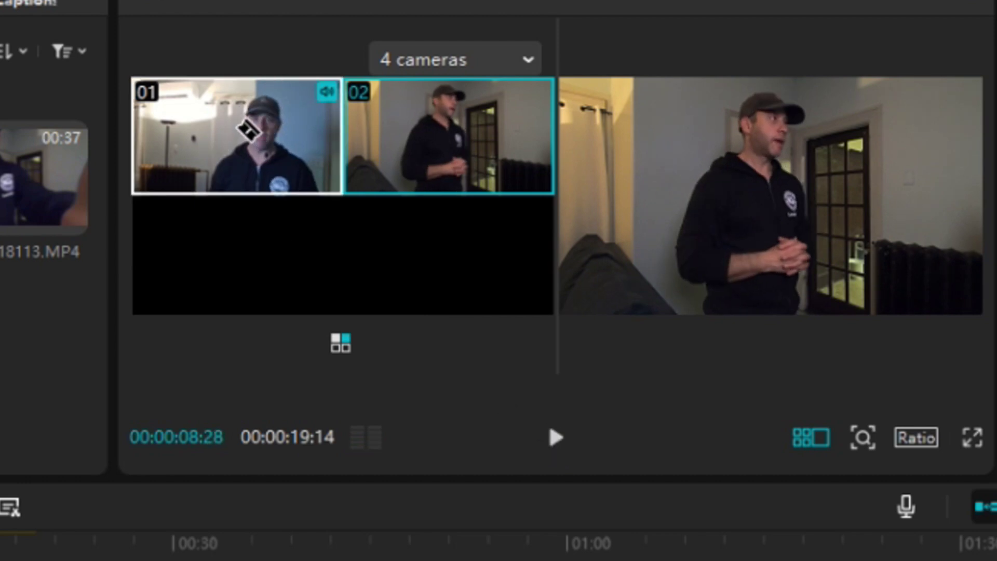
click(248, 130)
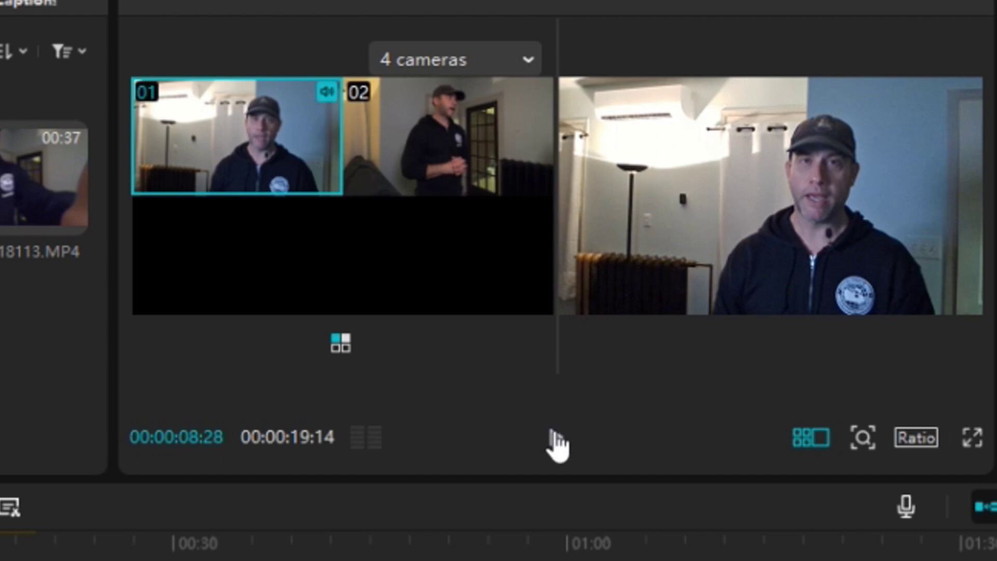
click(557, 438)
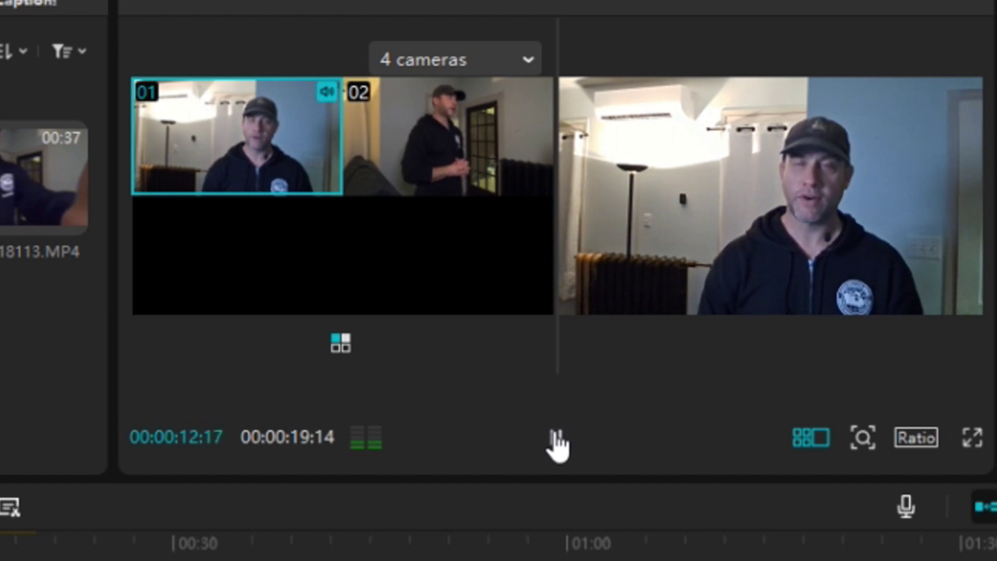
click(557, 439)
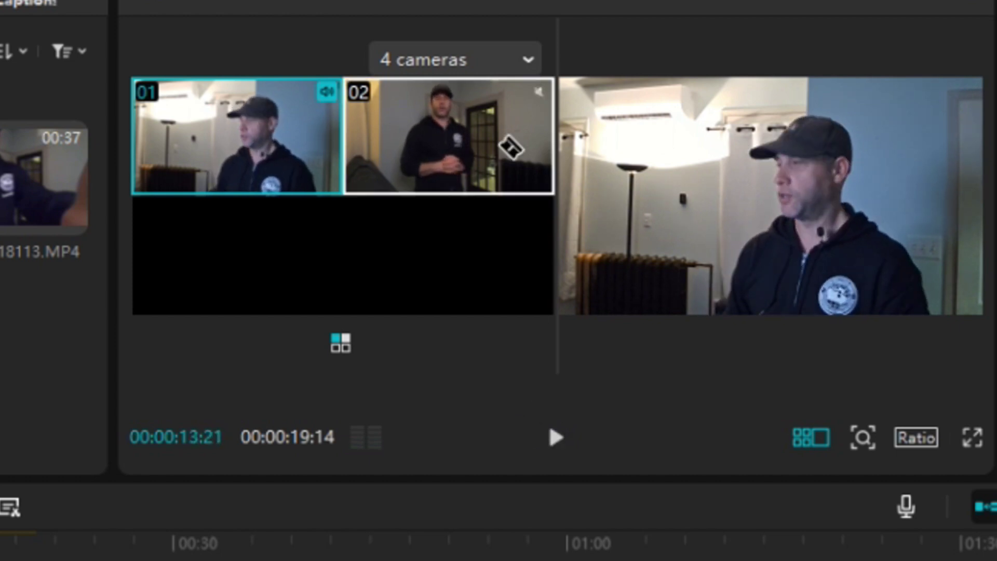
click(451, 115)
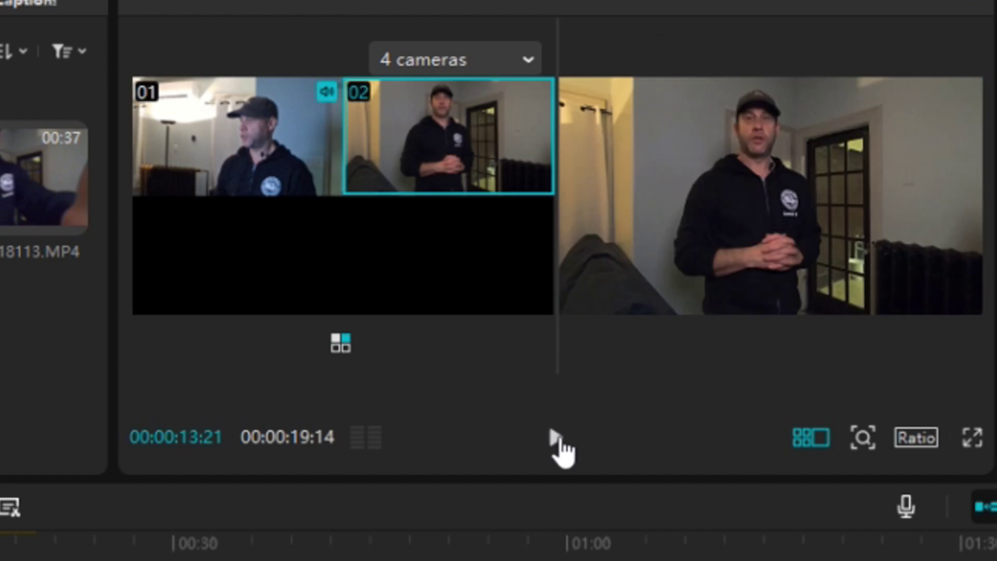
Step: Switch back to camera 01 at 00:00:18:06 and play through to the clip's end
click(556, 439)
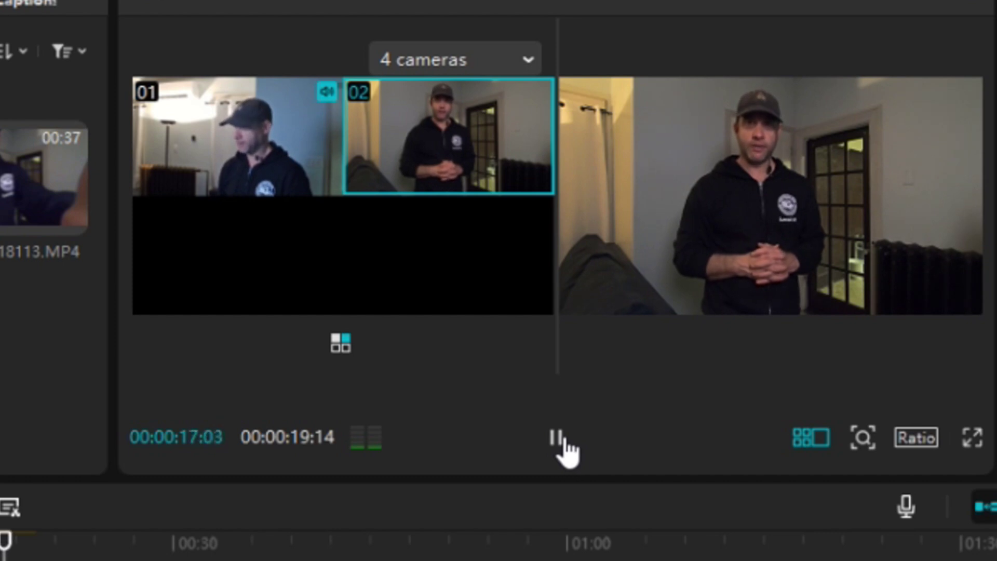
click(563, 445)
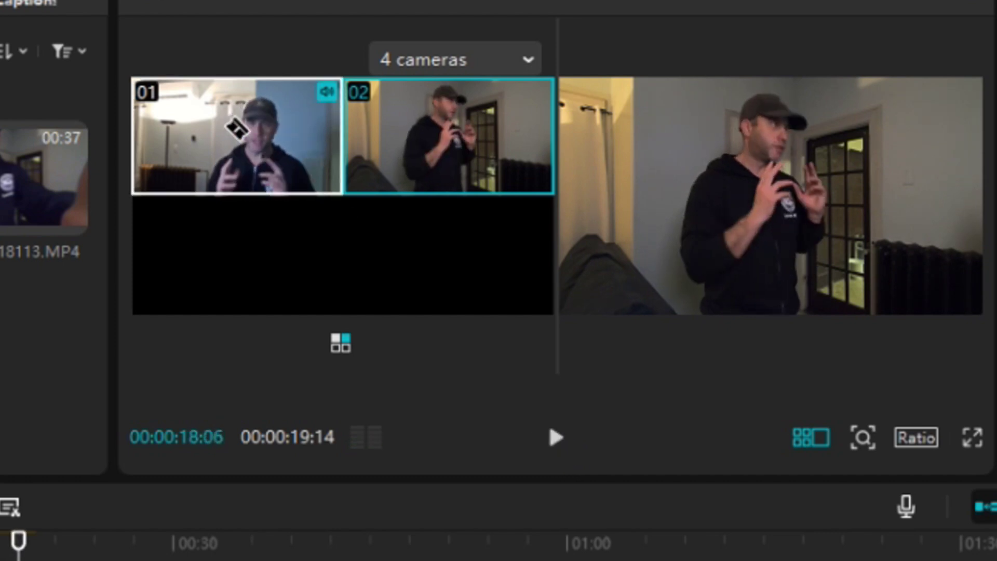
click(254, 127)
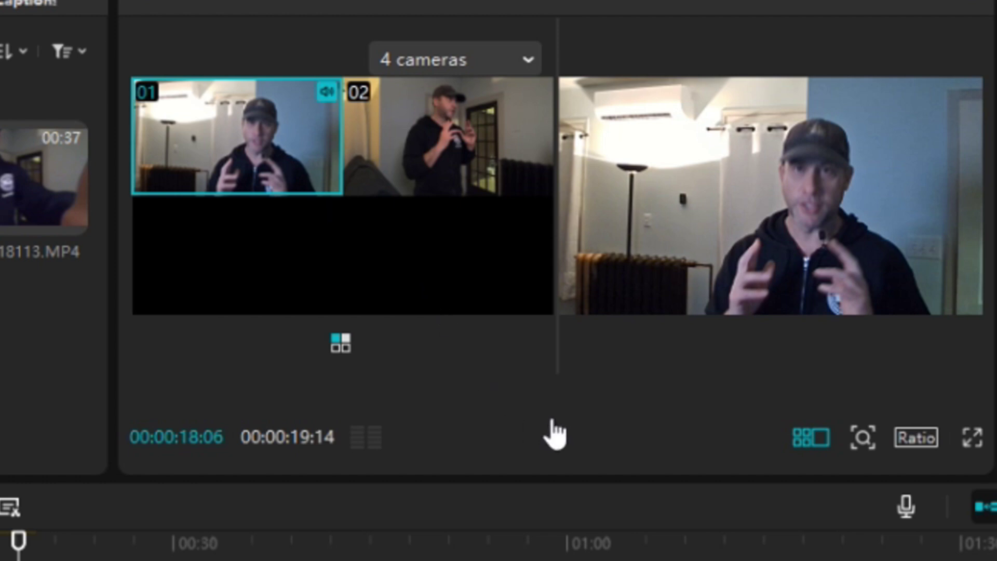
click(559, 445)
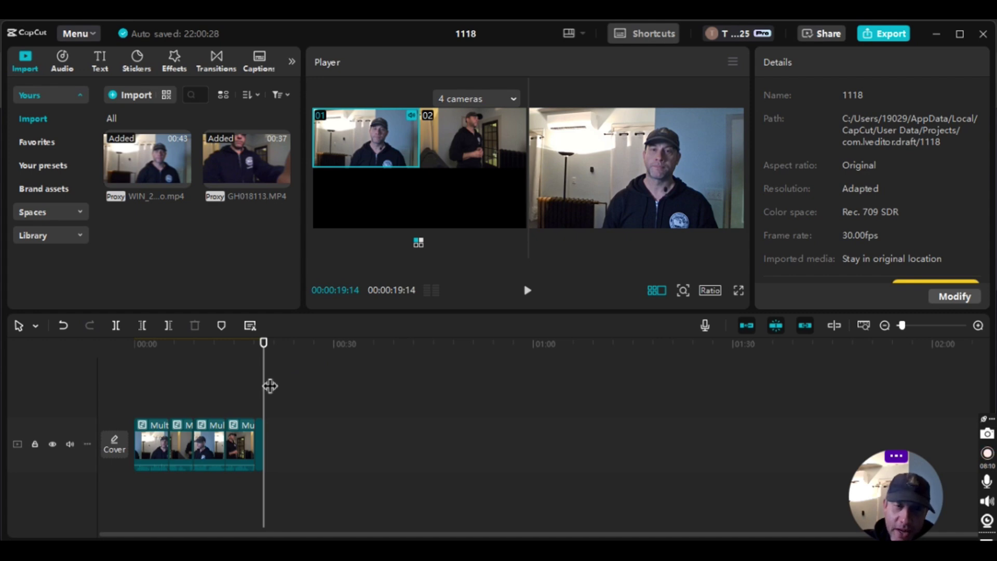
drag(267, 386, 110, 351)
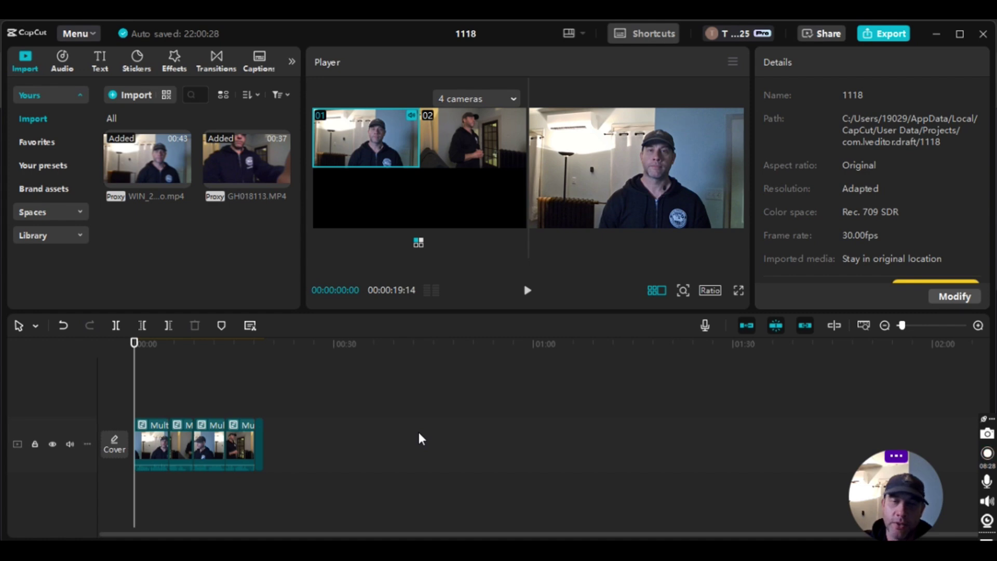
click(527, 290)
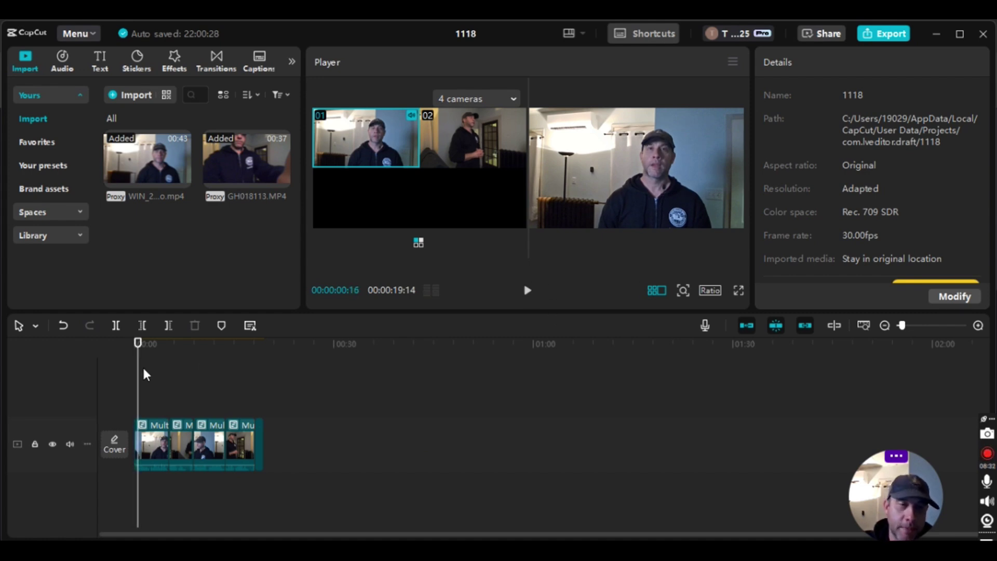
click(739, 291)
click(304, 515)
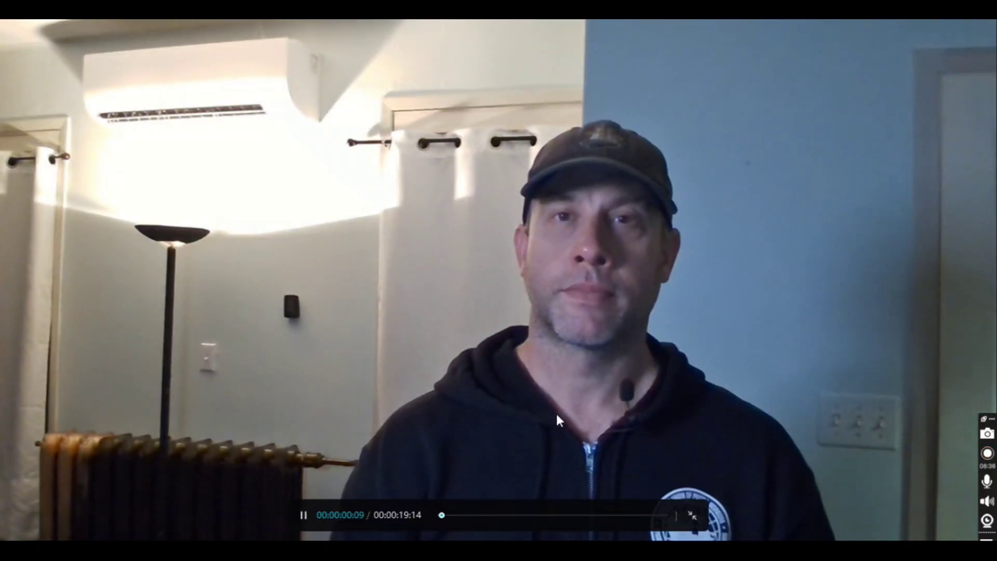